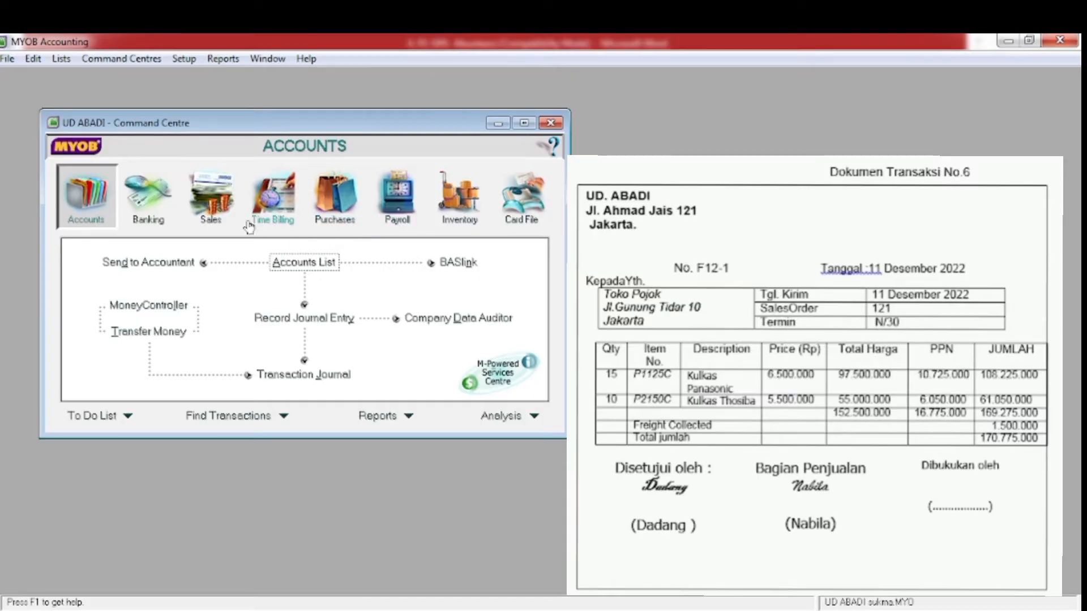
Start a new sales invoice and turn off tax-inclusive pricing
left_click(225, 213)
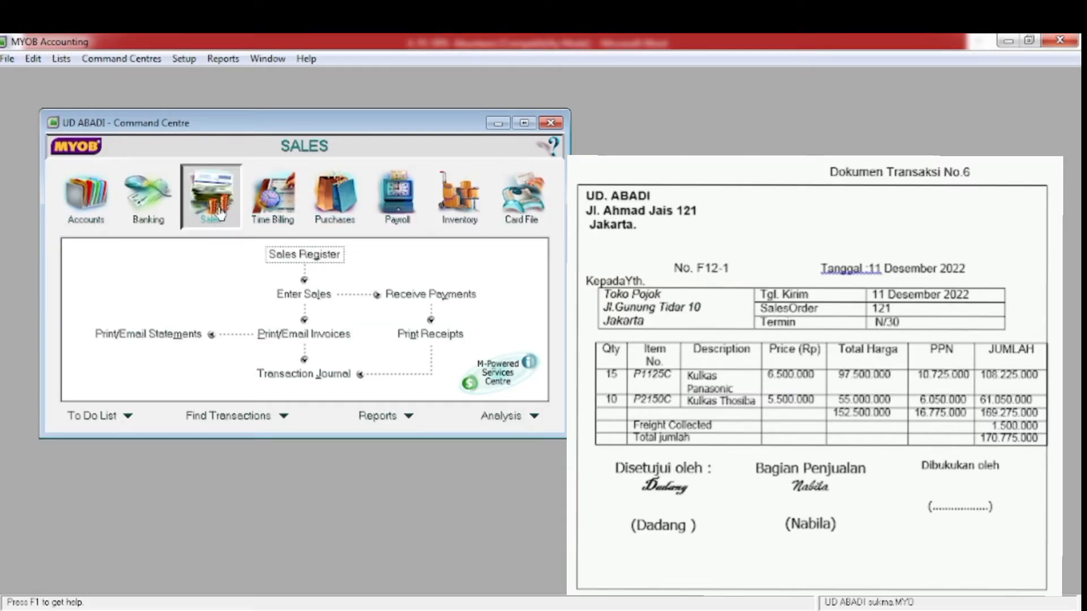
left_click(279, 296)
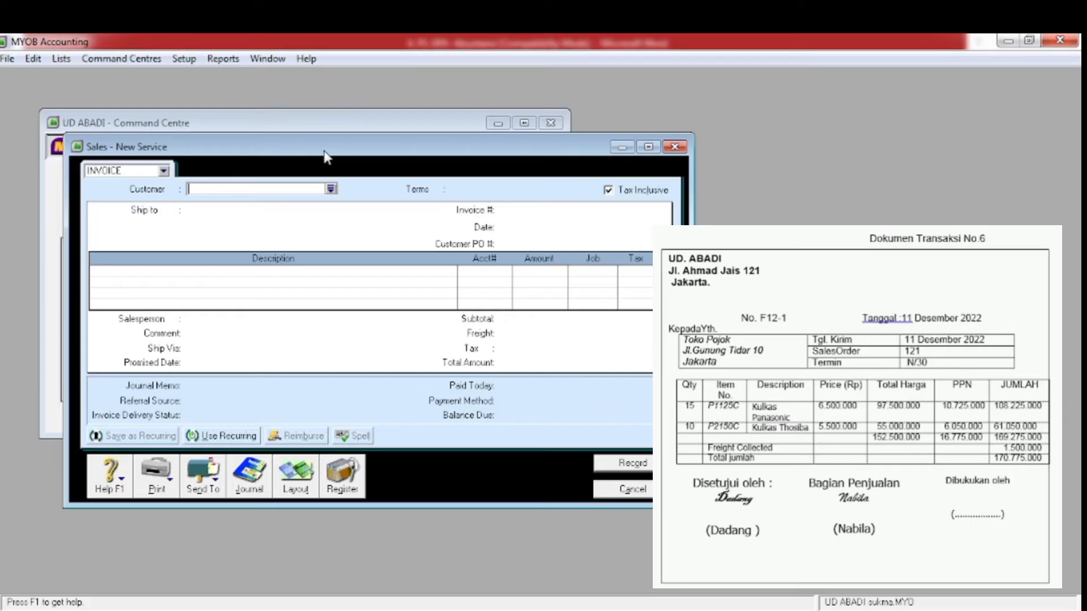
left_click_drag(326, 153, 274, 137)
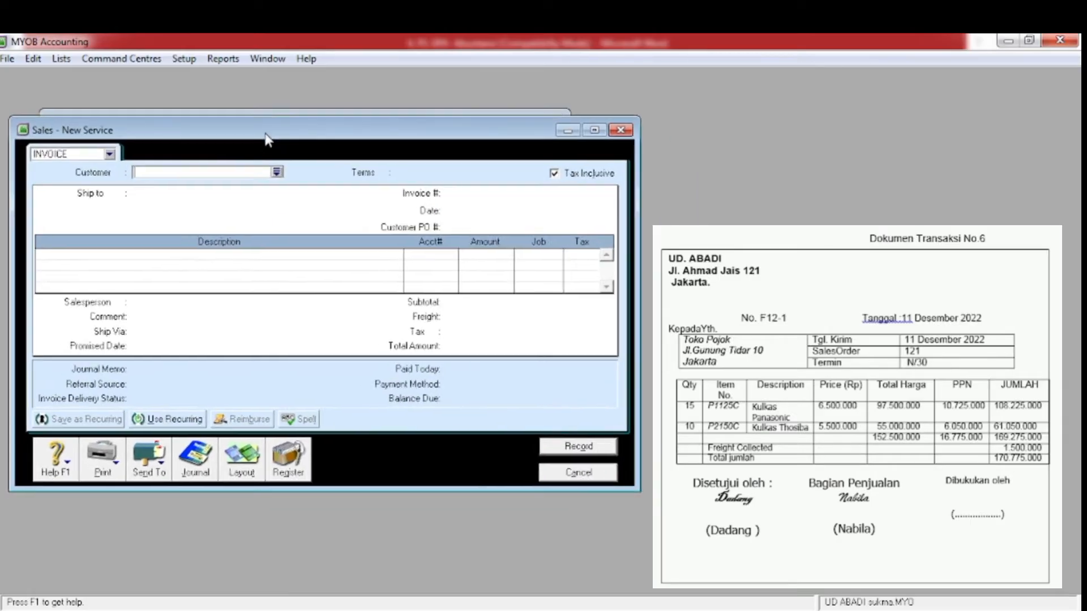
left_click(556, 175)
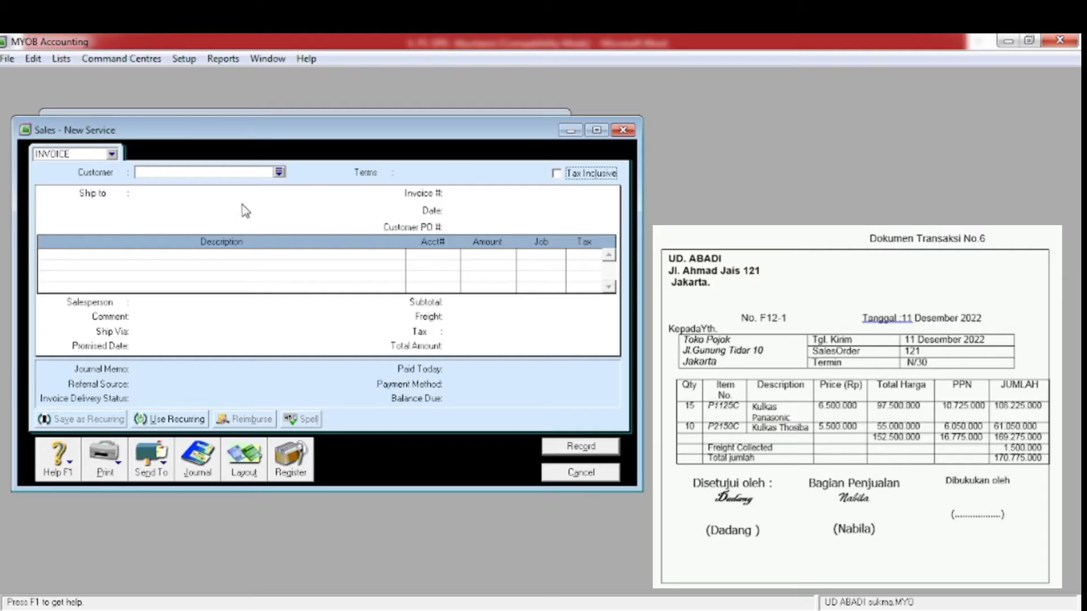
Choose Toko Pojok as the customer of the new invoice
left_click(279, 173)
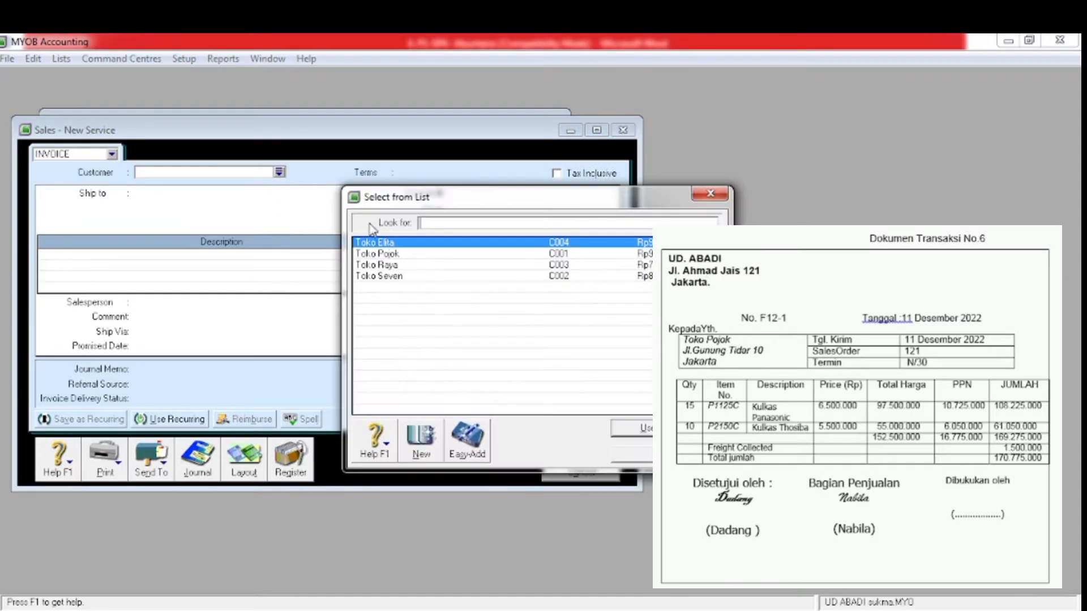
left_click(455, 257)
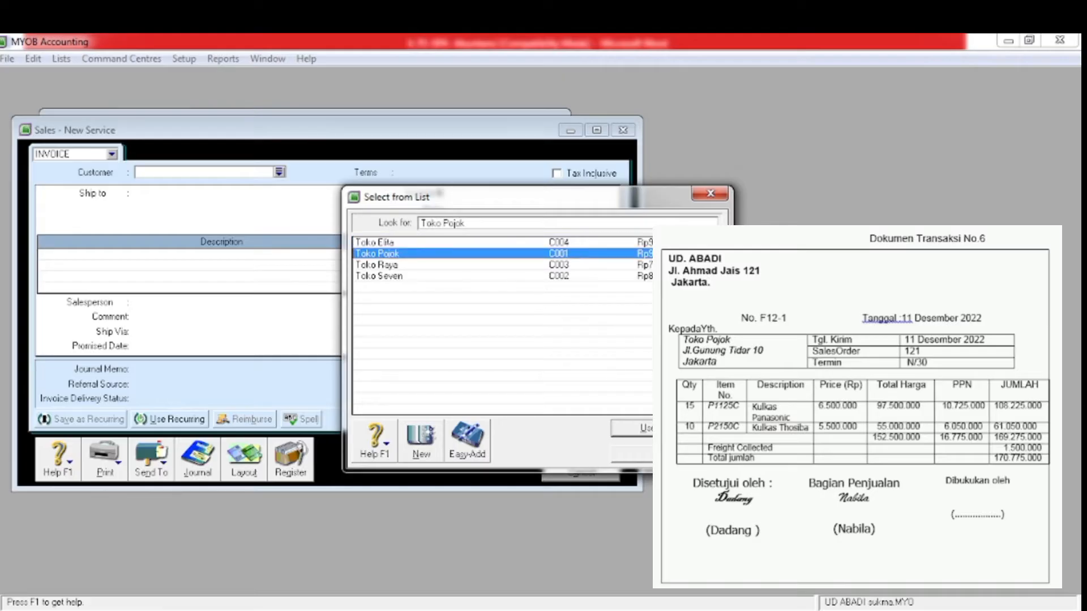
left_click(631, 428)
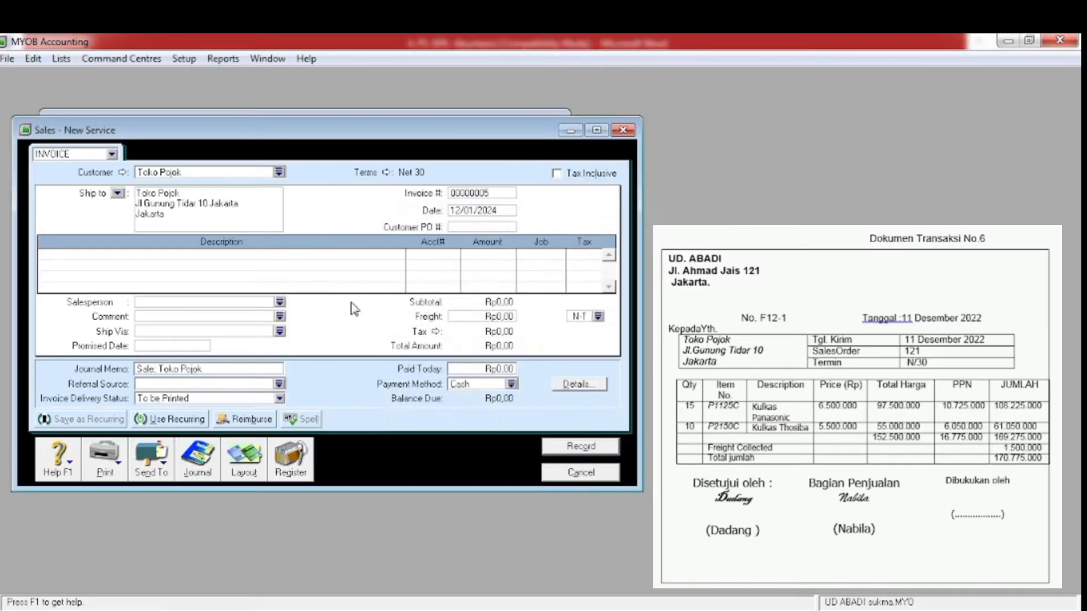
Set the invoice number to F12-1 and the invoice date to 11/12/2022
left_click(478, 191)
type("f12")
key("BackSpace")
key("BackSpace")
key("BackSpace")
type("F12-1")
key("Tab")
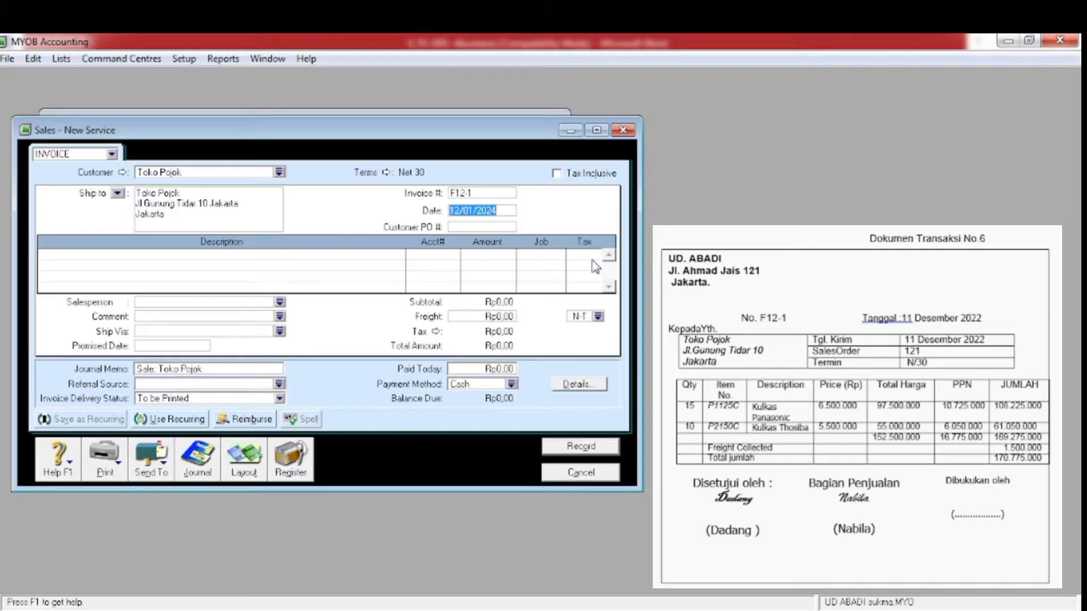
type("11/12/2022")
key("Tab")
Change the invoice layout from Service to Item
left_click(250, 269)
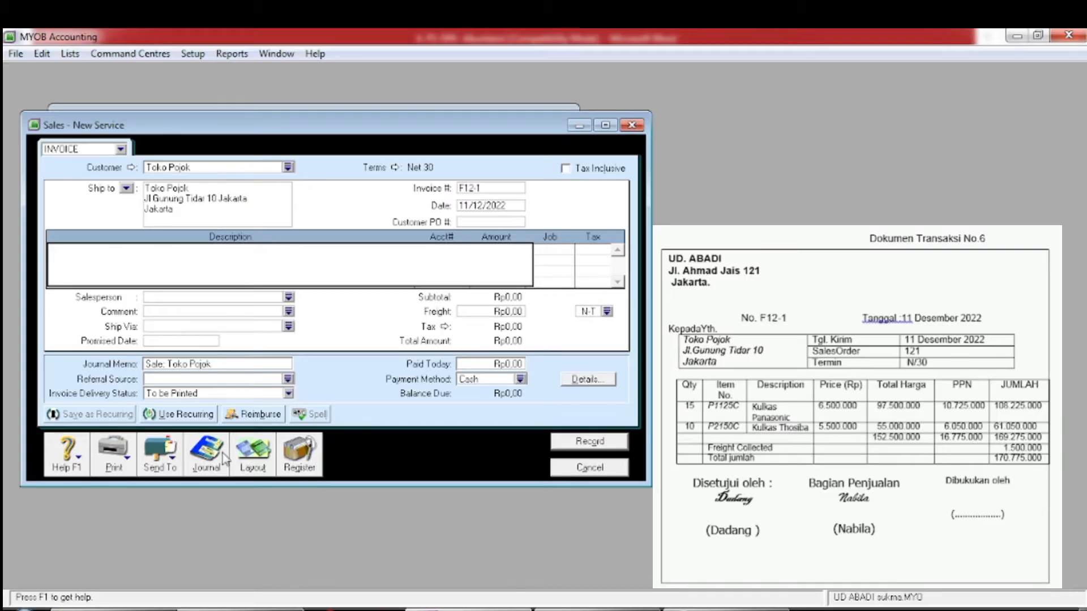
left_click(249, 460)
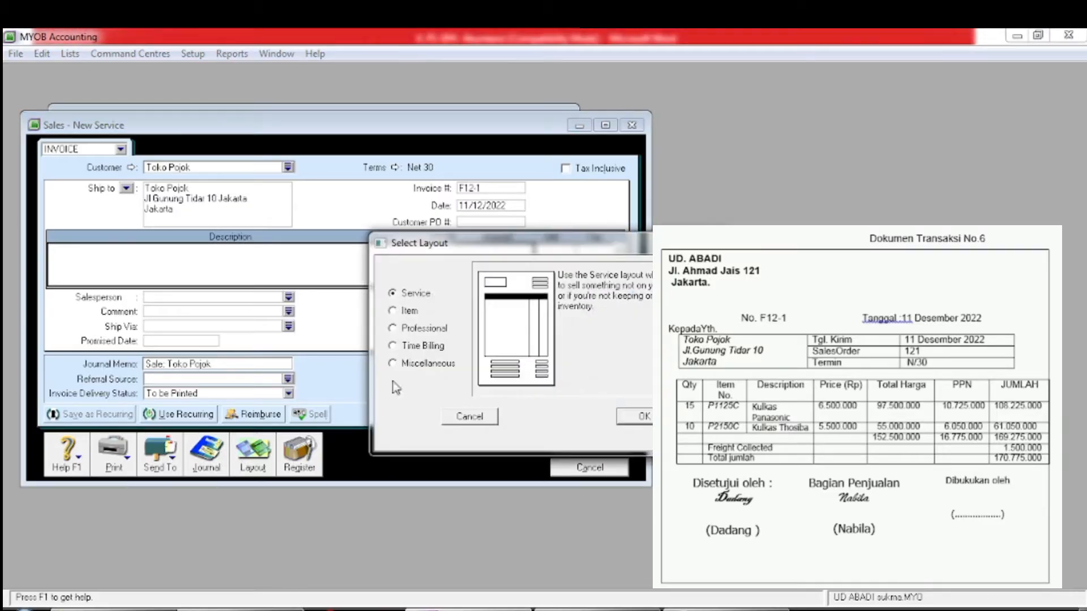
left_click(393, 313)
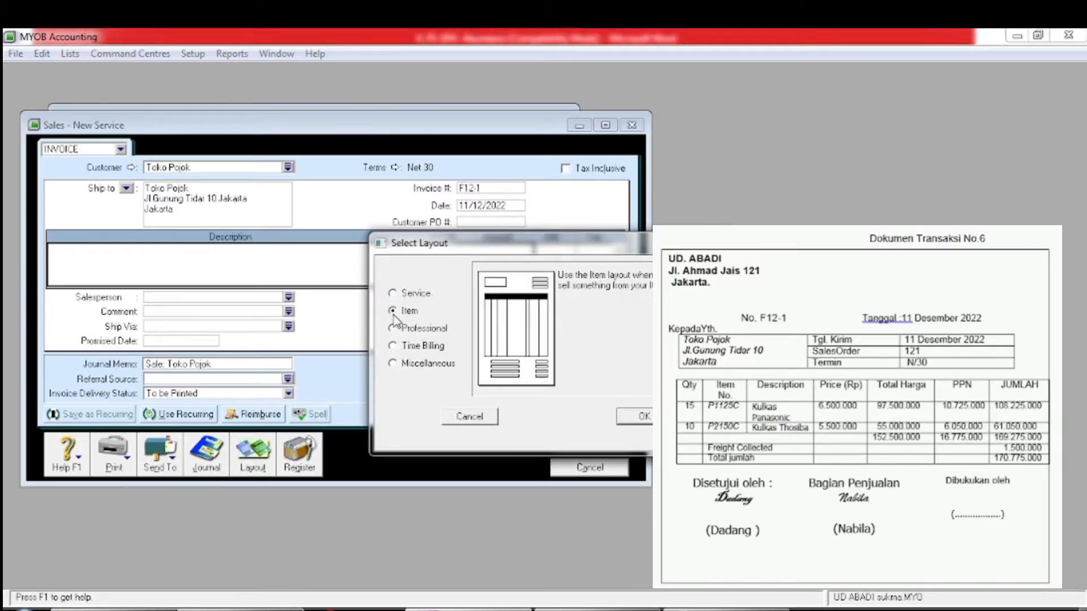
left_click(636, 418)
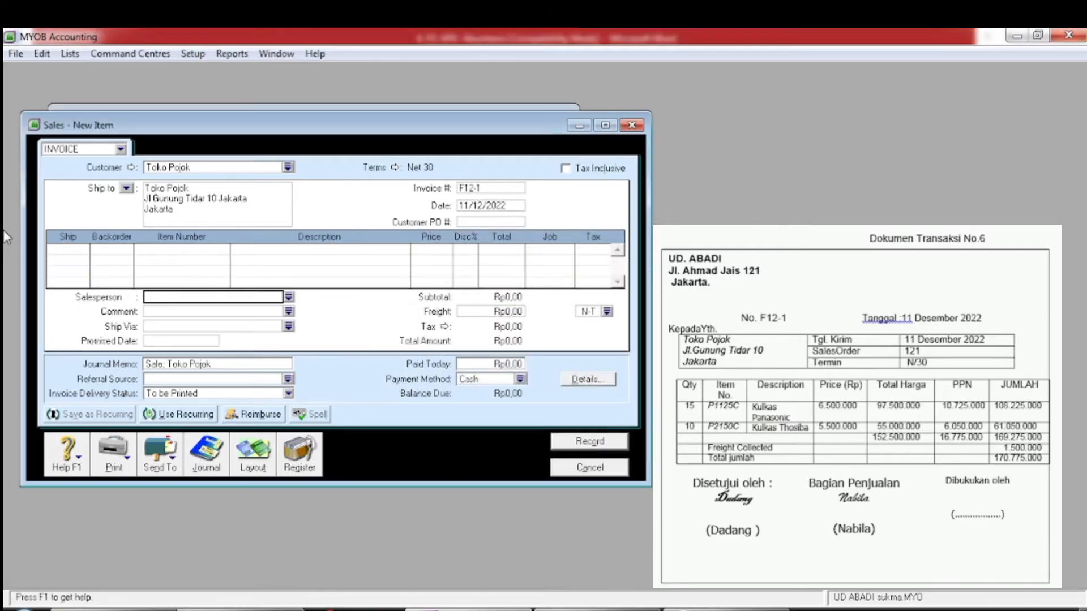
Enter a first invoice line shipping 15 units of item P1125C, Kulkas Panasonic
left_click(81, 250)
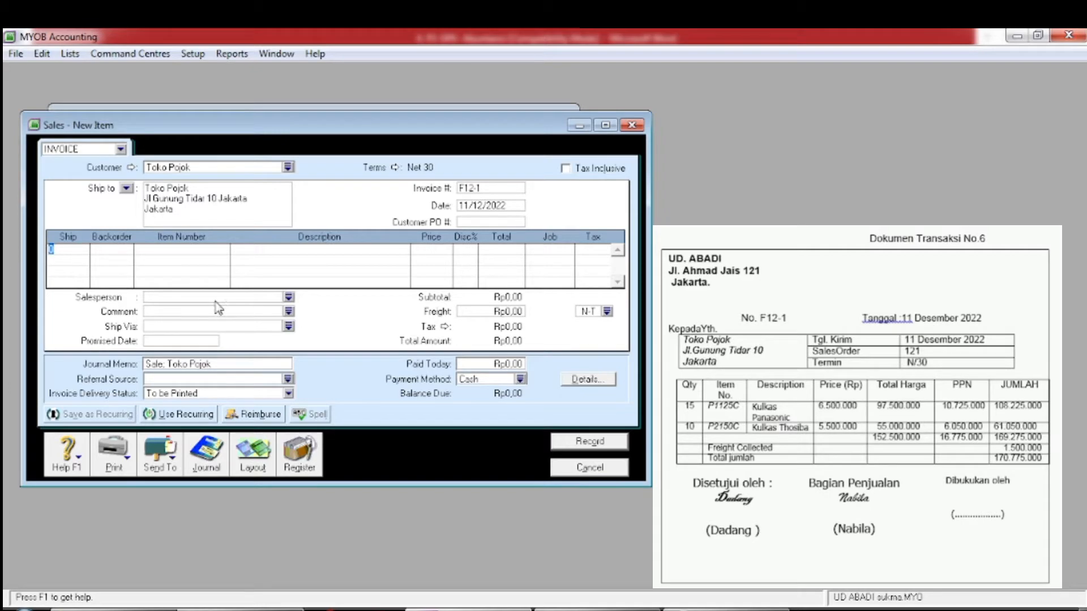
type("15")
key("Tab")
key("Tab")
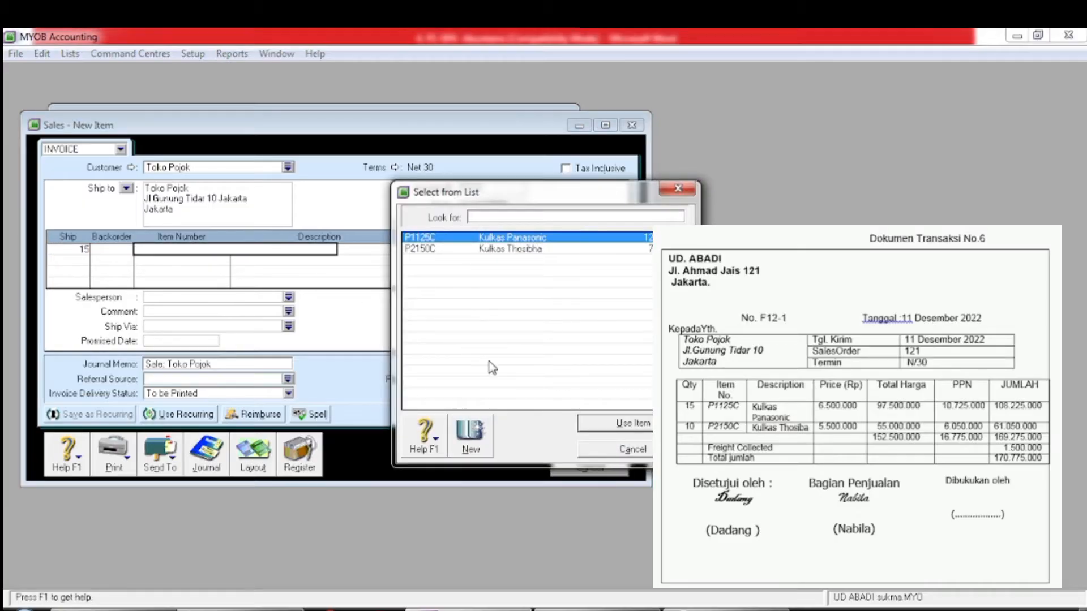
left_click(609, 425)
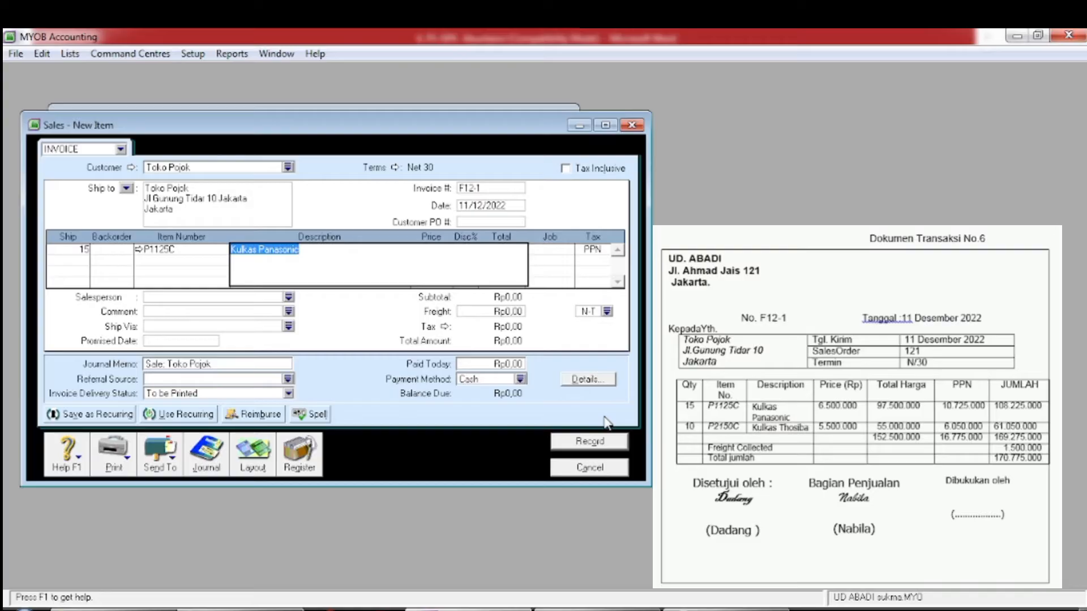
Set the unit price of the Kulkas Panasonic line to Rp6,500,000 and keep the PPN tax code
key("Tab")
key("Tab")
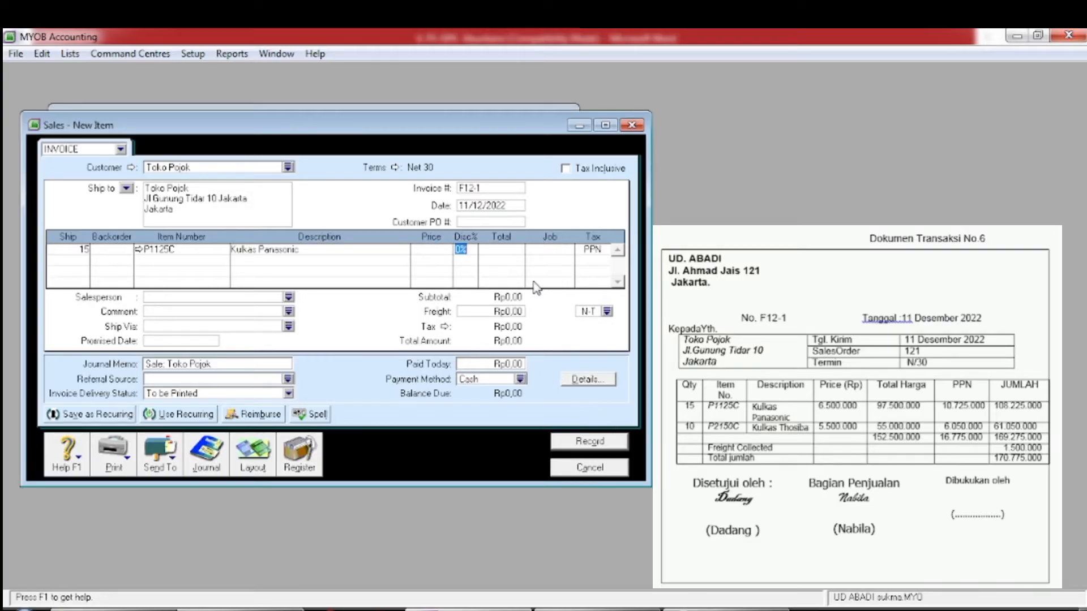
left_click(430, 261)
type("650000")
key("Tab")
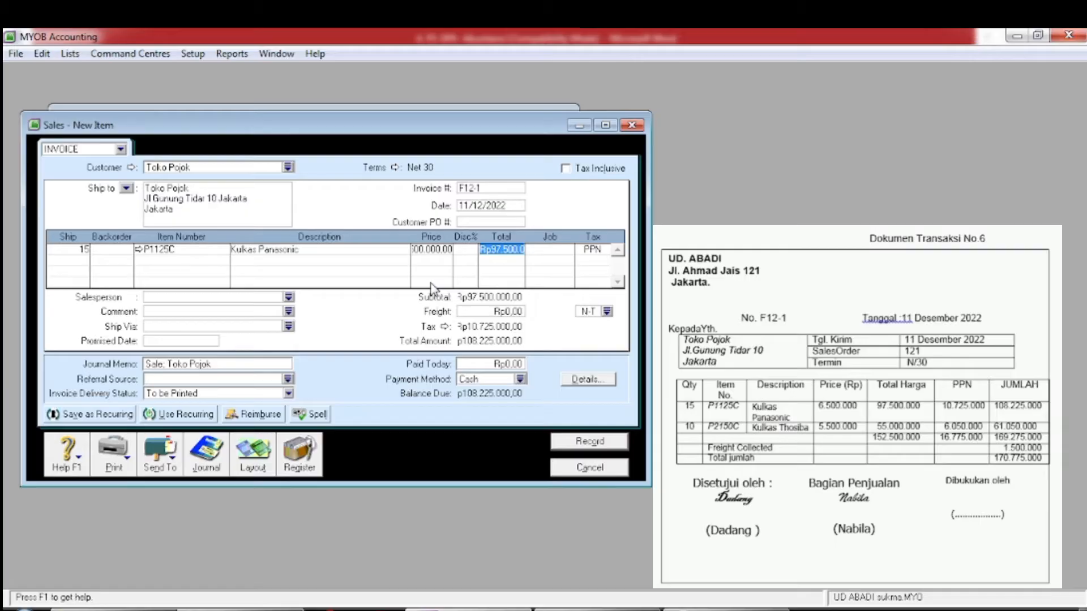
key("Tab")
key("Tab")
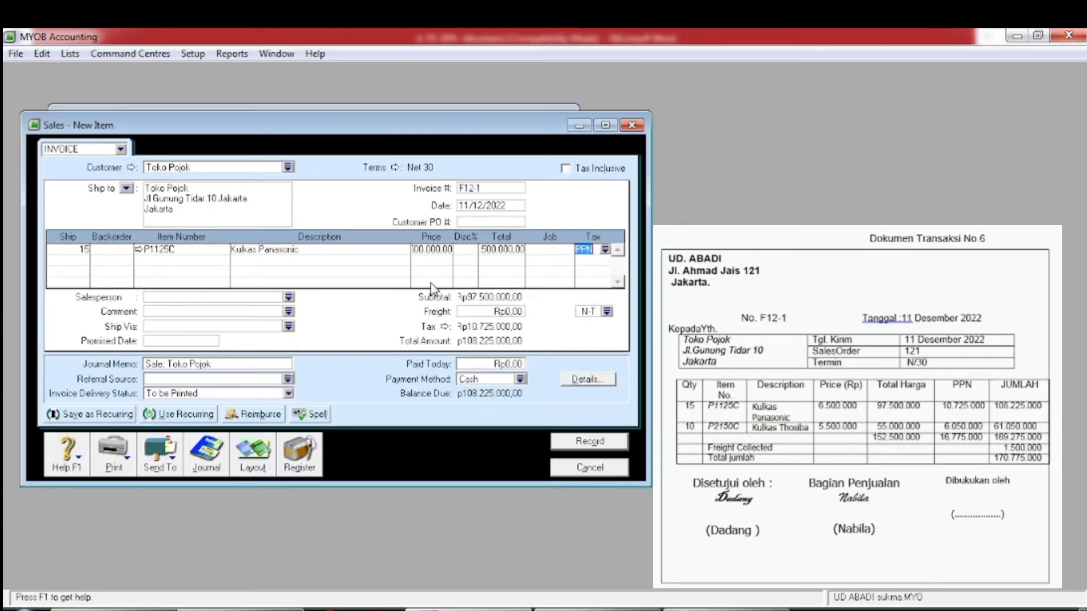
Add a second invoice line shipping 10 units of item P2150C, Kulkas Thosibha
key("Tab")
type("10")
key("Tab")
key("Tab")
key("Tab")
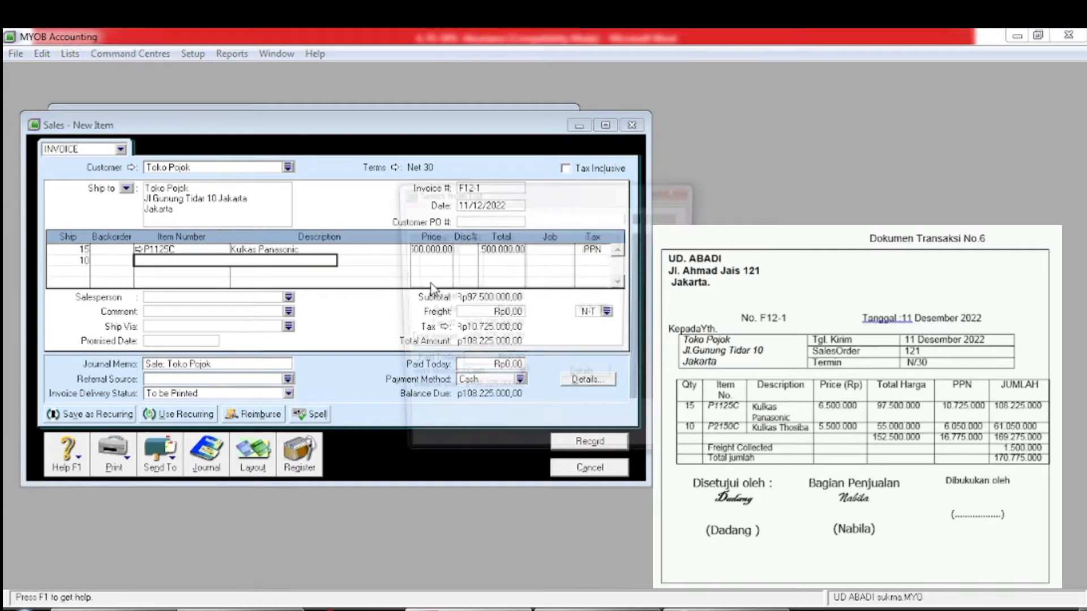
left_click(441, 250)
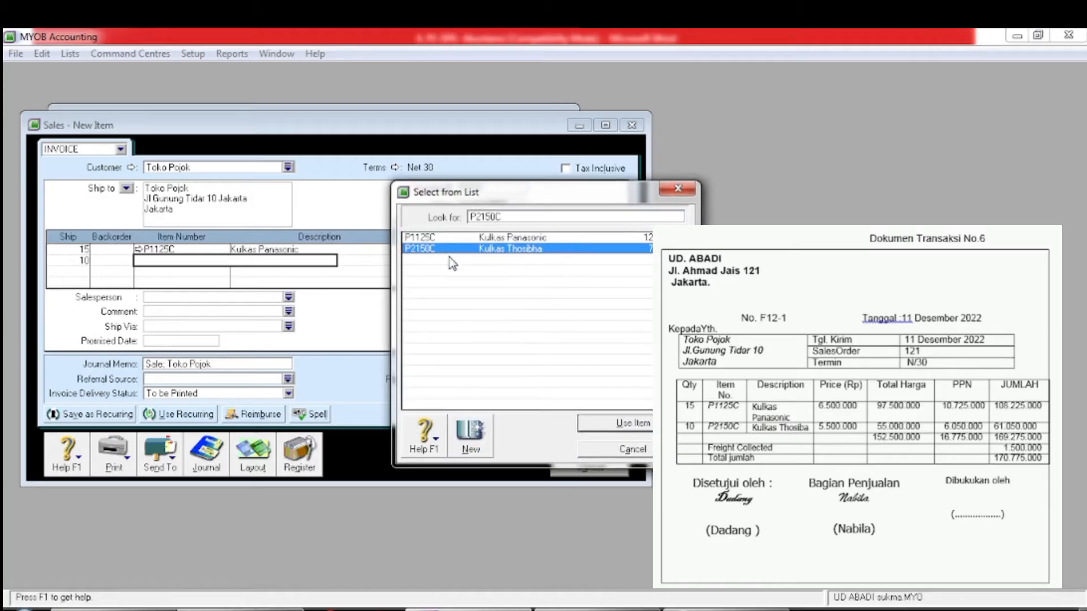
left_click(613, 435)
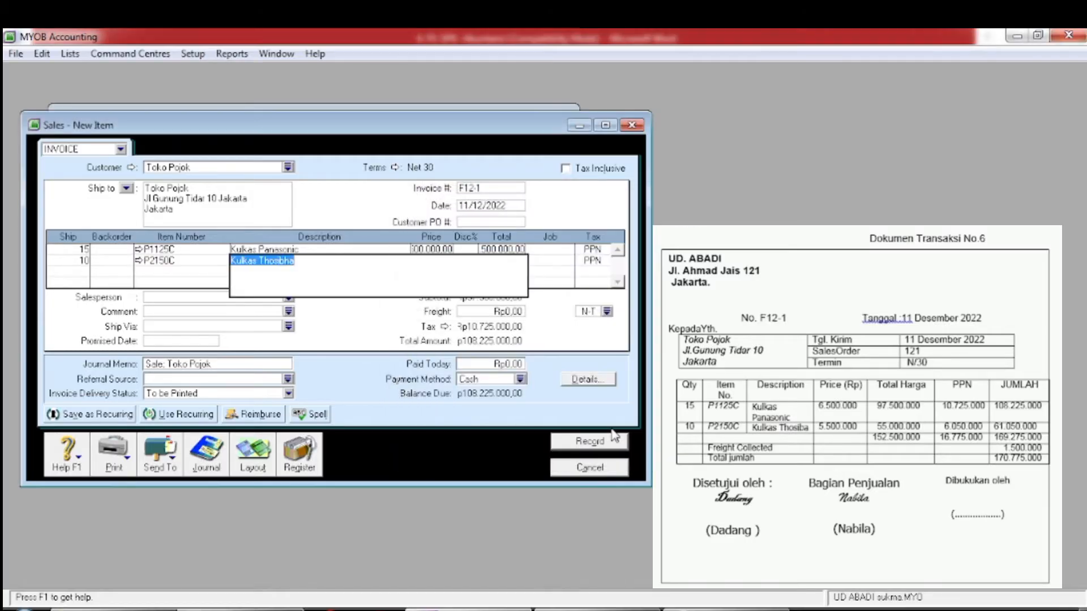
Set the unit price of the Kulkas Thosibha line to Rp5,500,000
key("Tab")
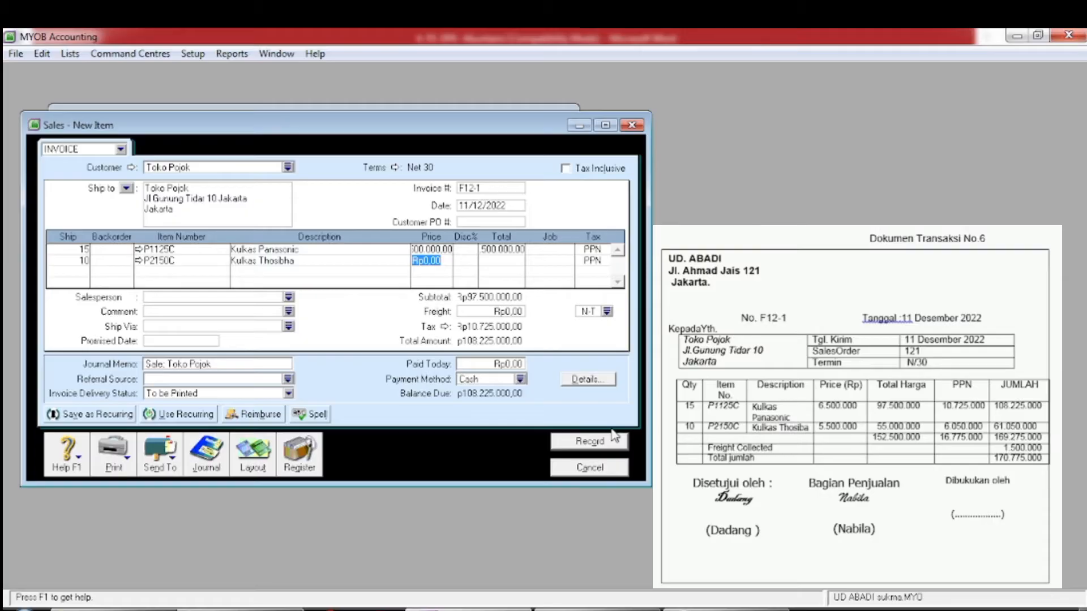
type("5500000")
key("Tab")
key("Tab")
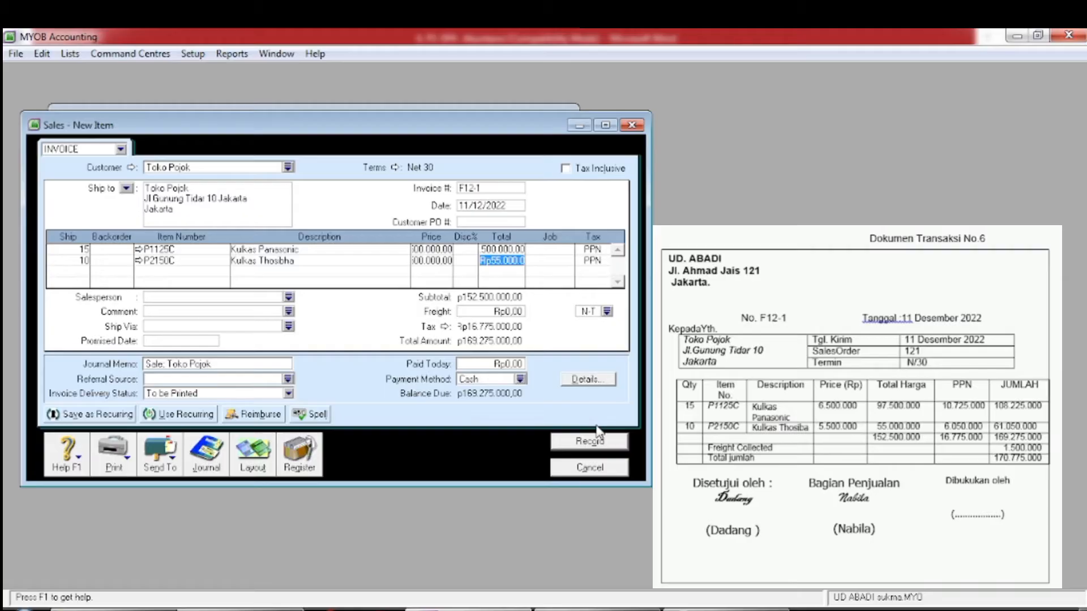
Enter a freight charge of Rp1,500,000 on the Toko Pojok invoice
left_click(500, 314)
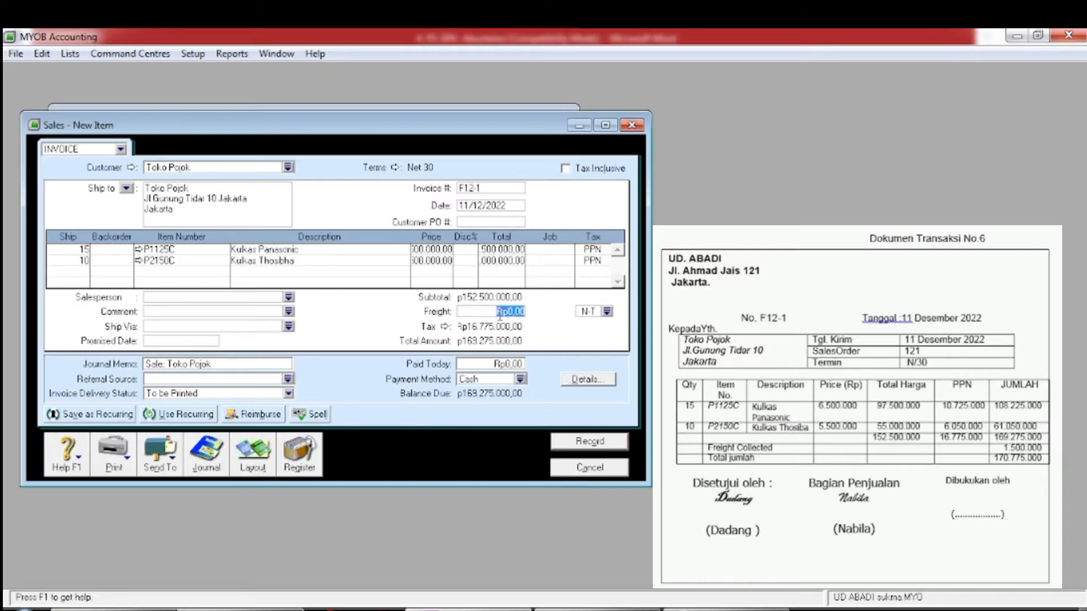
type("1500000")
key("Tab")
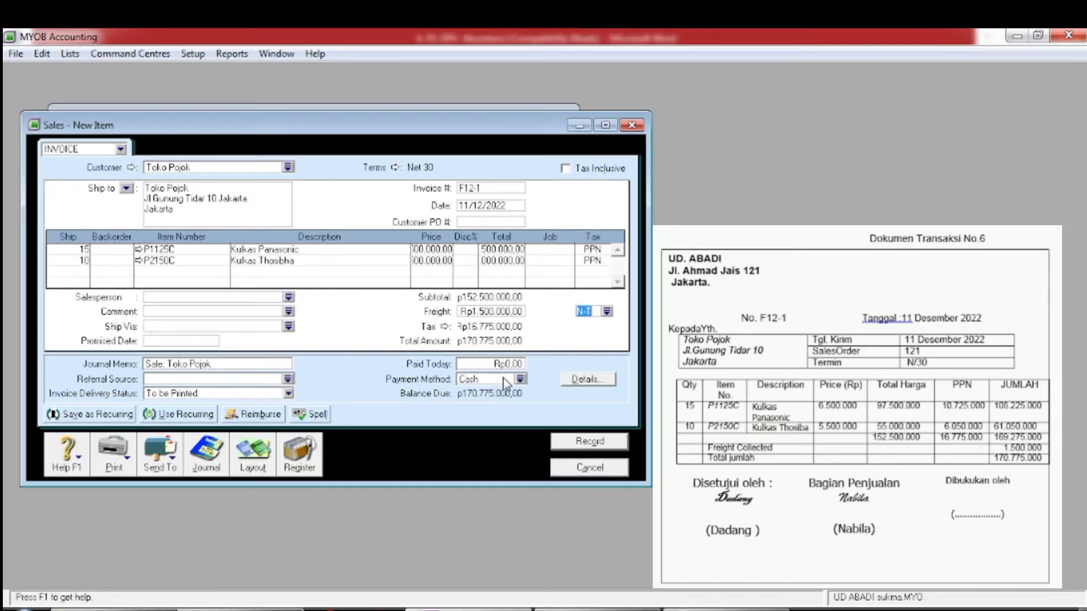
Review the journal recap of the Toko Pojok sale, then record the invoice and close the sales entry window
key("ctrl+r")
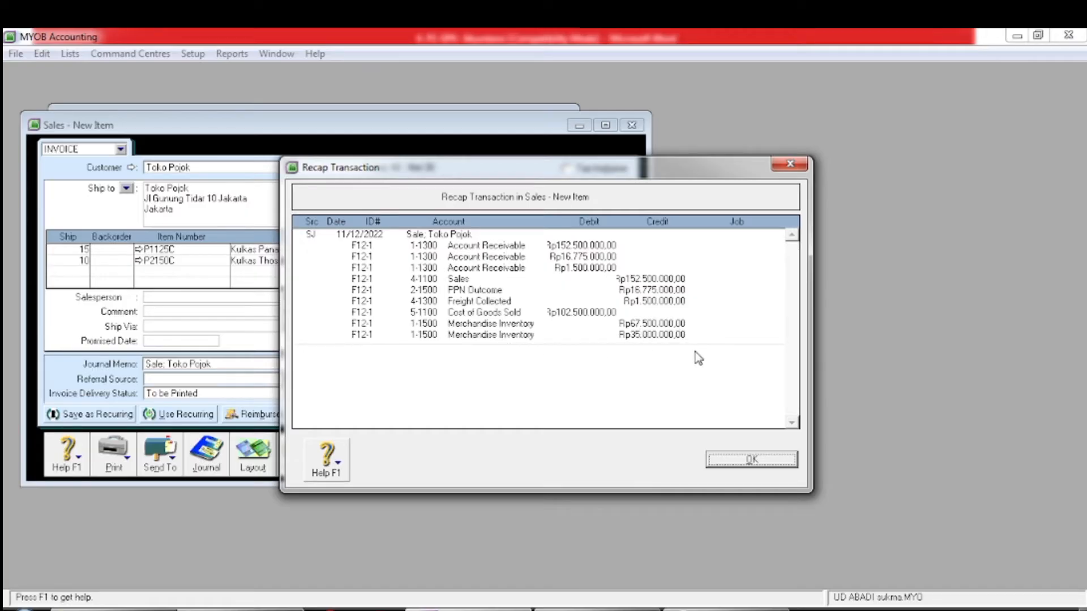
left_click(734, 462)
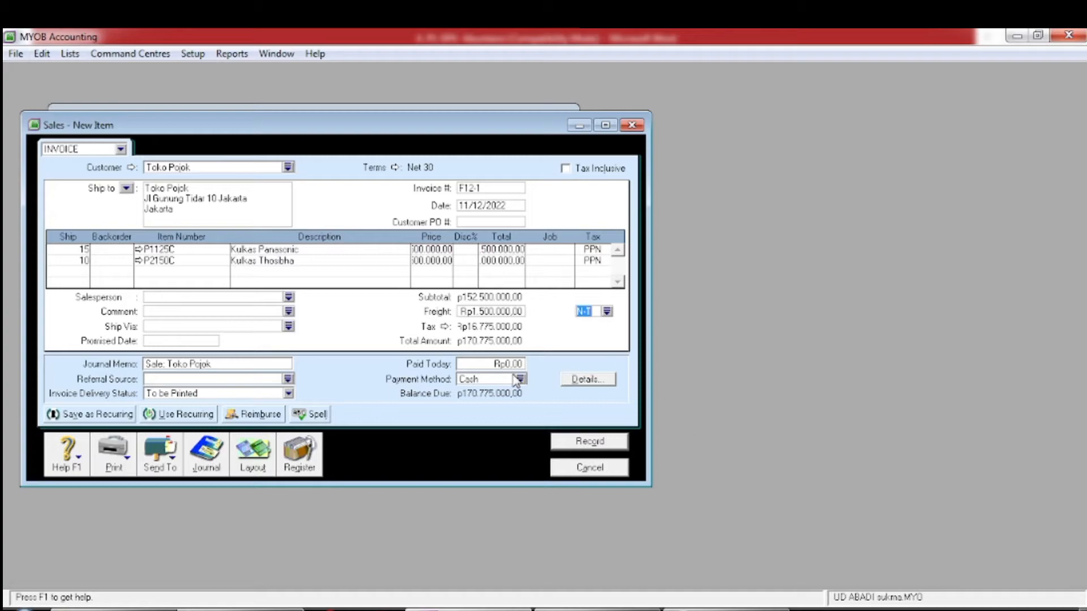
left_click(589, 444)
left_click(580, 452)
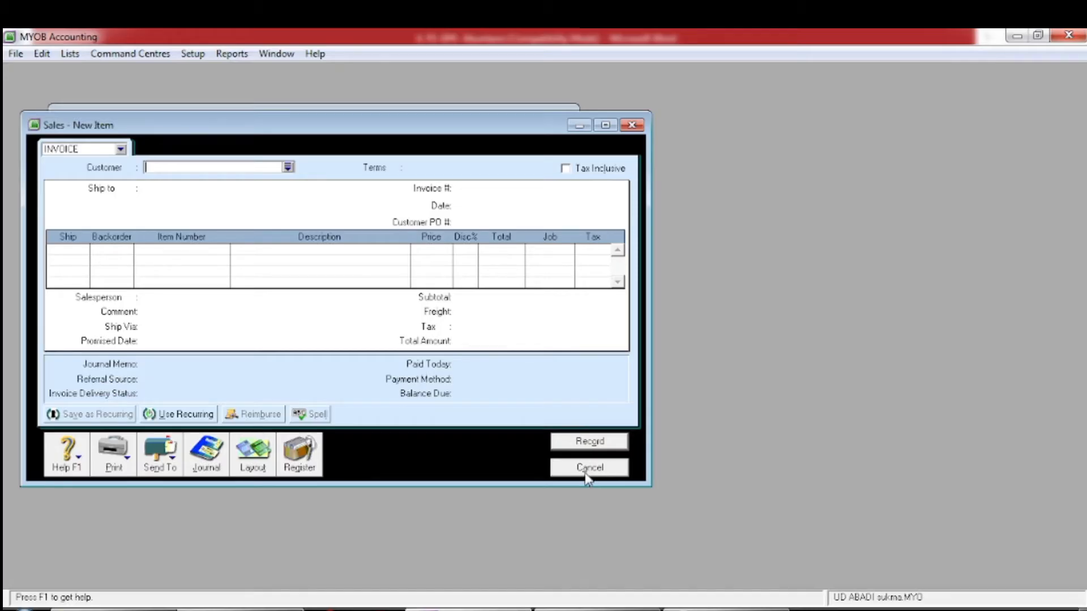
left_click(589, 467)
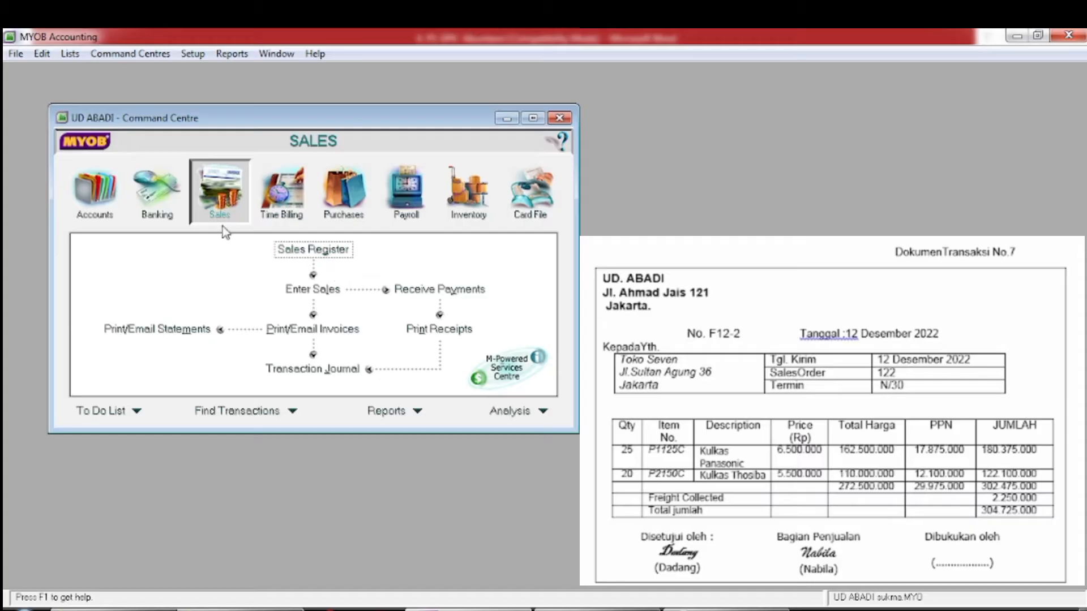
Start another item sales invoice with Toko Seven as the customer
left_click(318, 290)
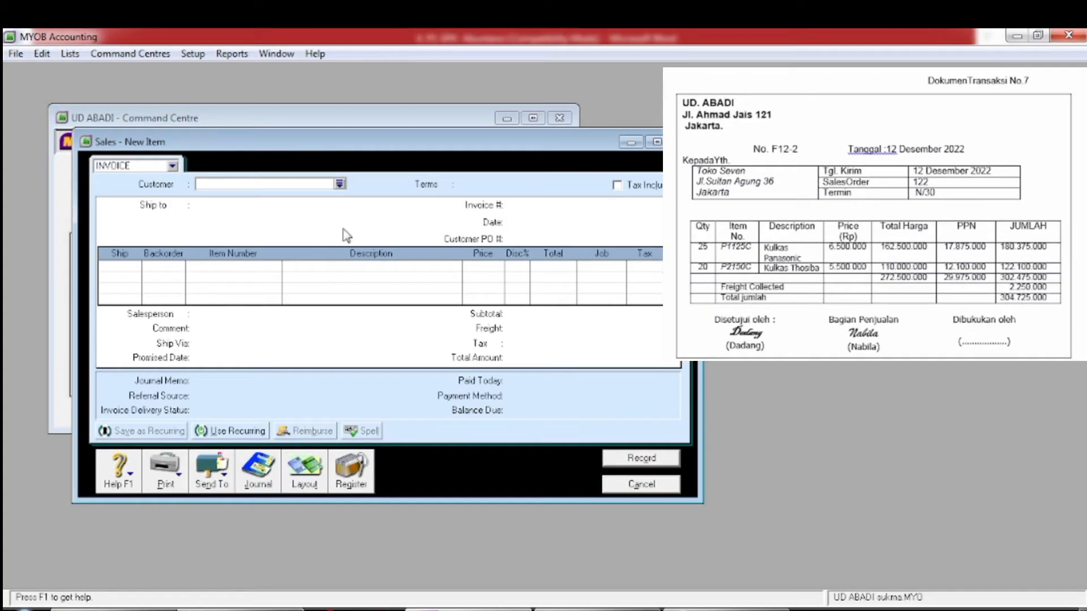
left_click(340, 184)
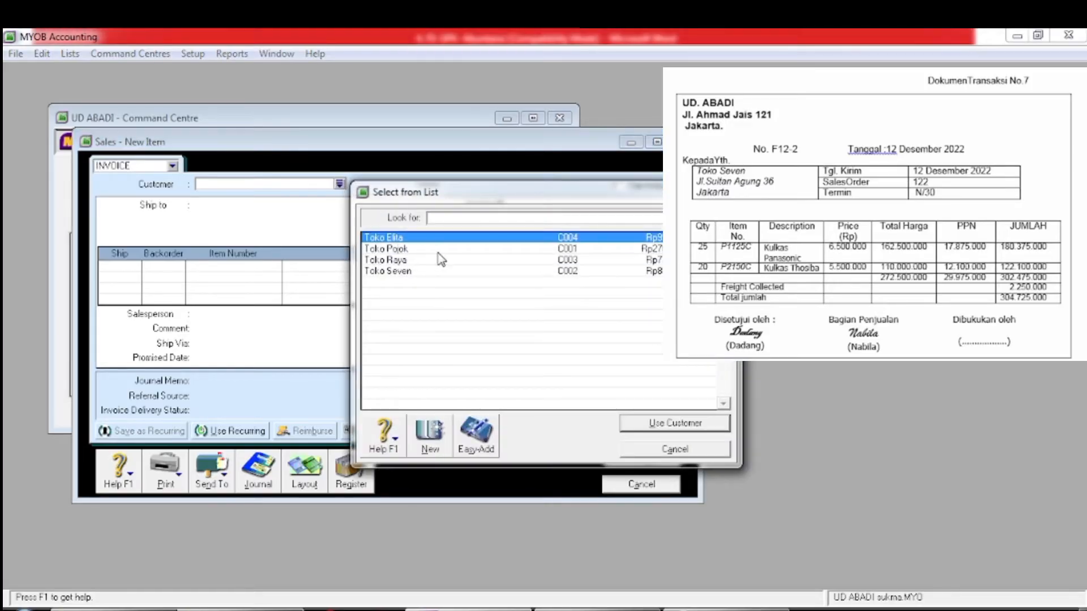
left_click(430, 273)
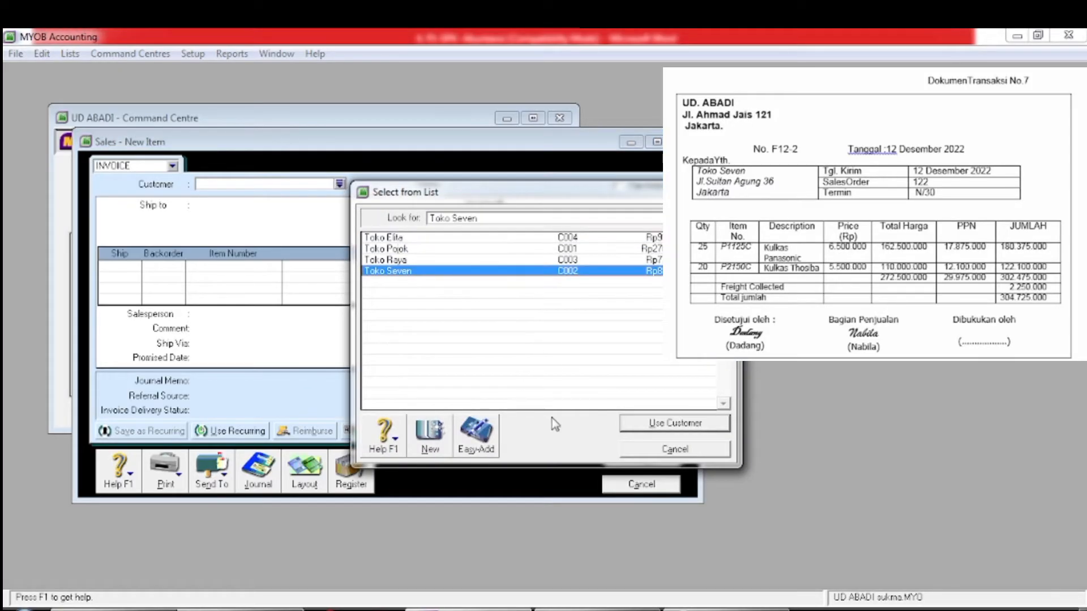
left_click(644, 424)
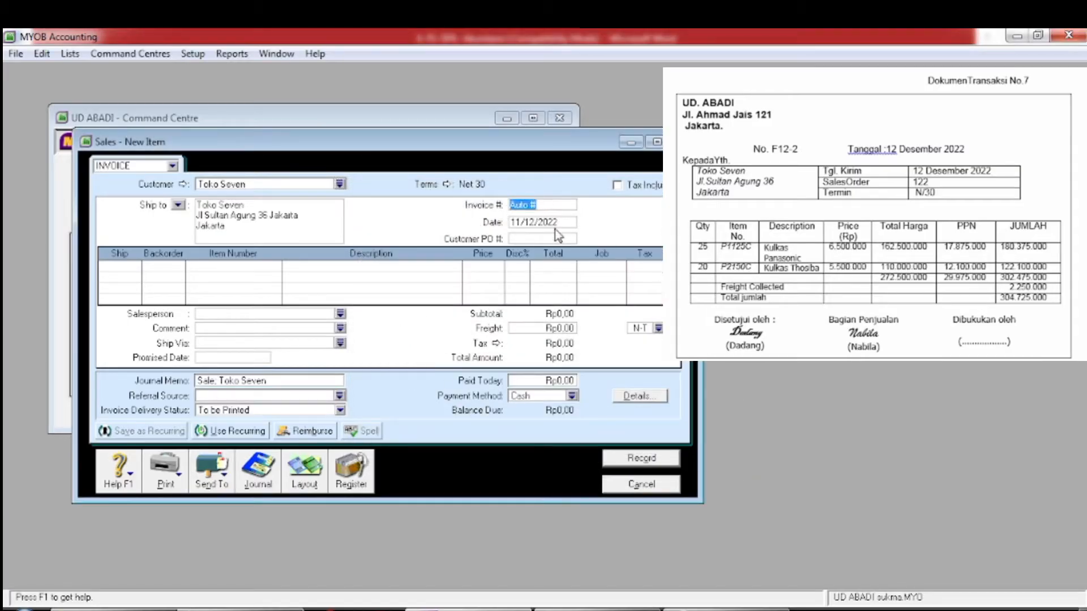
Set the Toko Seven invoice number to F12-2 and its date to 12/12/2022
type("F12-2")
key("Tab")
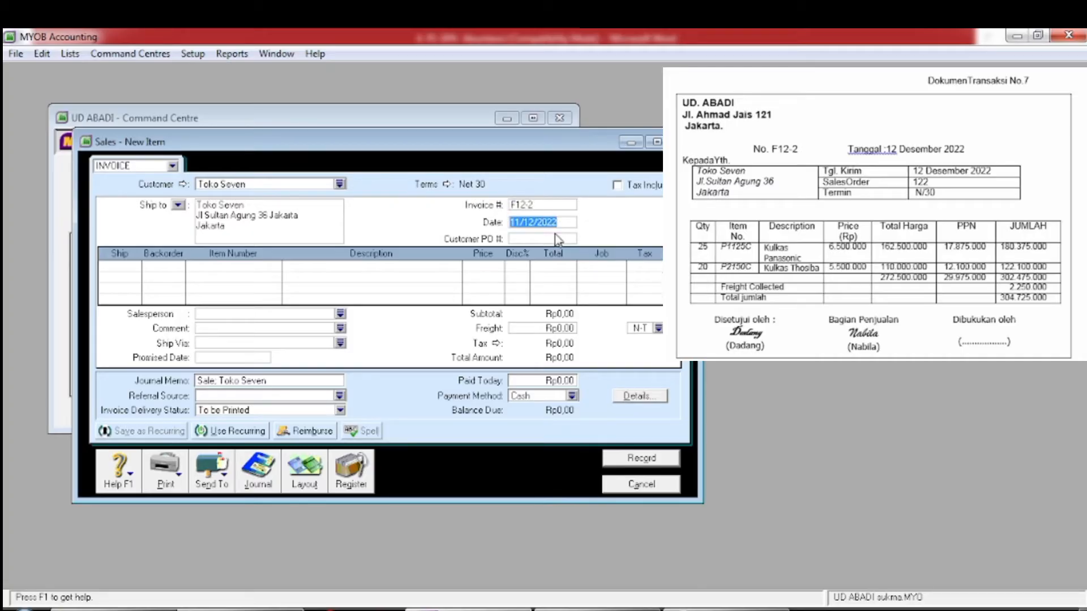
key("Left")
key("Left")
key("Left")
key("Left")
key("Left")
key("Left")
key("Left")
key("Left")
key("BackSpace")
type("2")
key("Tab")
key("Tab")
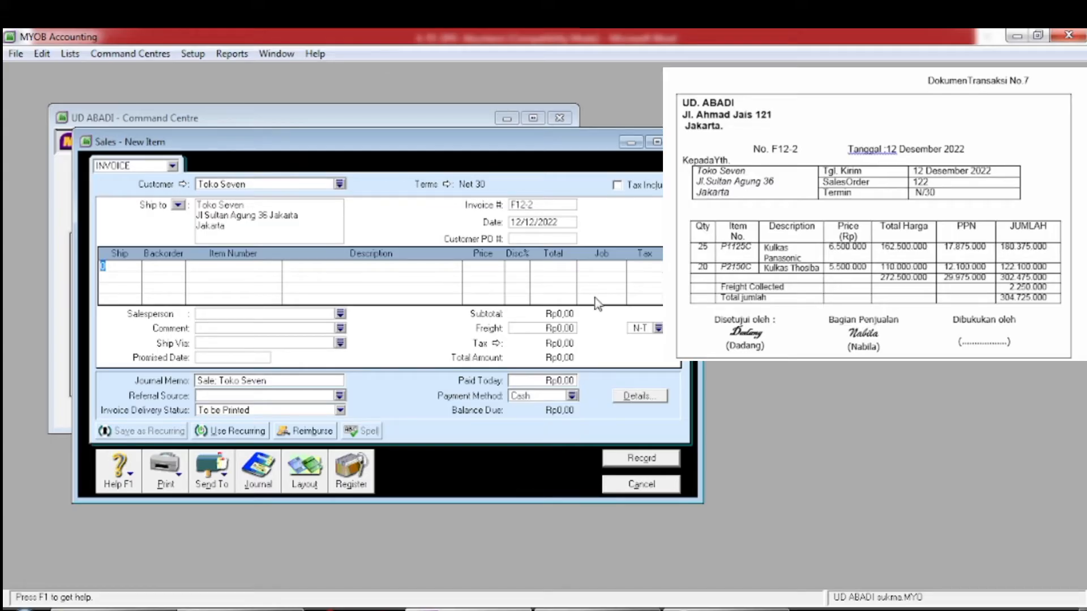
Add 25 units of item P1125C, Kulkas Panasonic, to the Toko Seven invoice at a price of Rp6,500,000 each
type("25")
key("Tab")
key("Tab")
key("Tab")
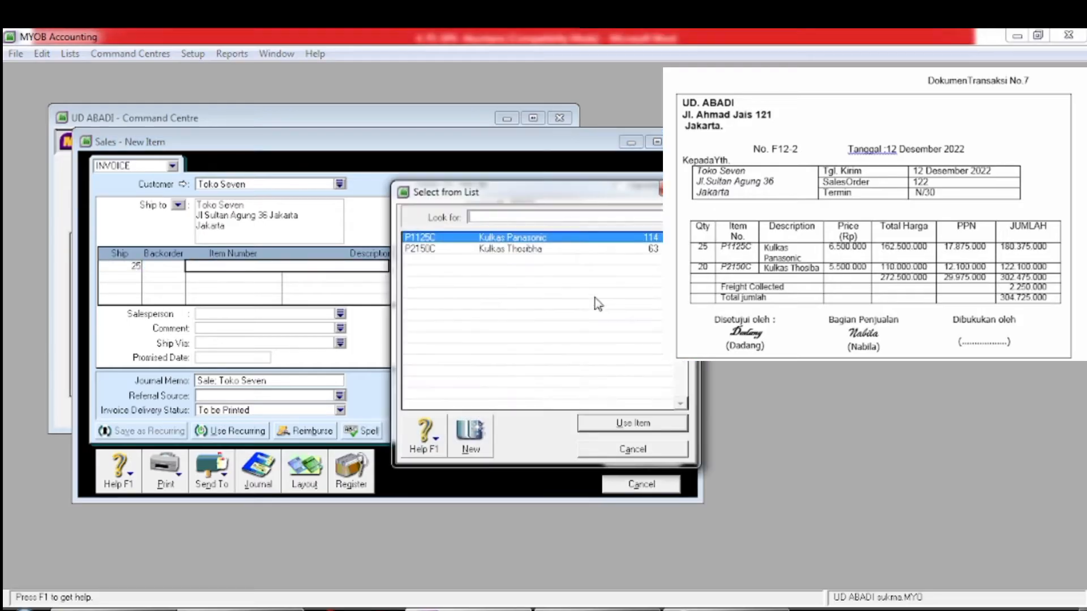
left_click(633, 424)
key("Tab")
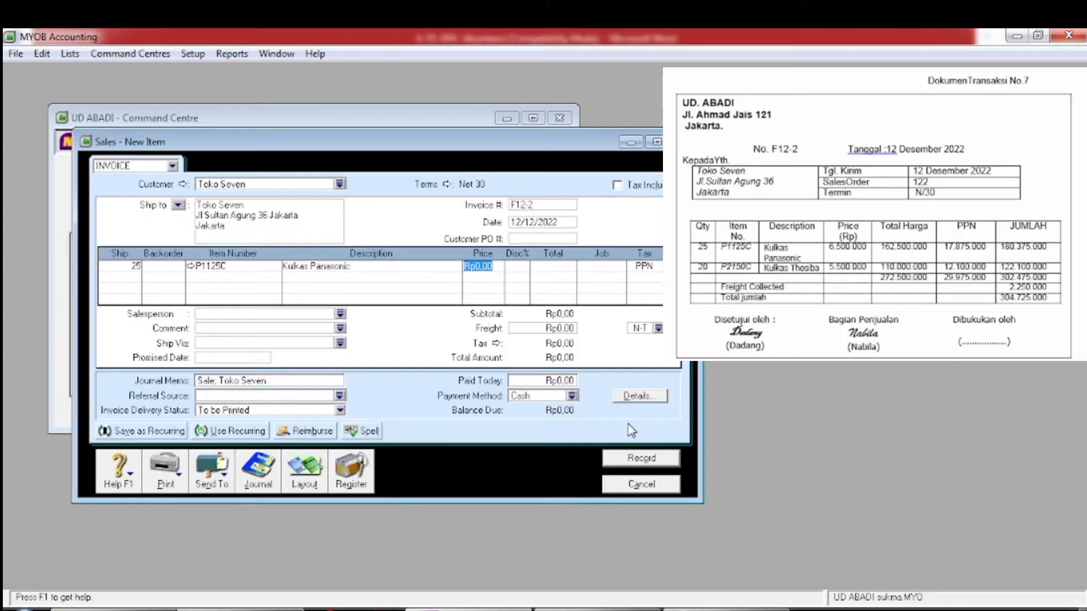
type("6500000")
key("Tab")
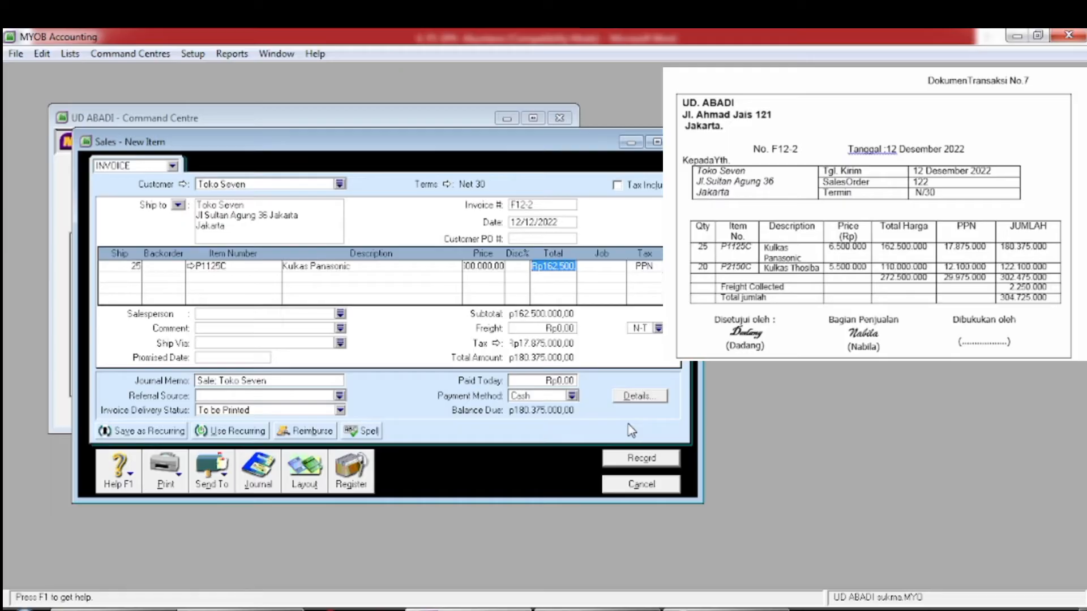
Add a second invoice line for 20 units of item P2150C, Kulkas Thosibha, at a price of Rp5,500,000 each
key("Tab")
key("Tab")
key("Tab")
type("20")
key("Tab")
key("Tab")
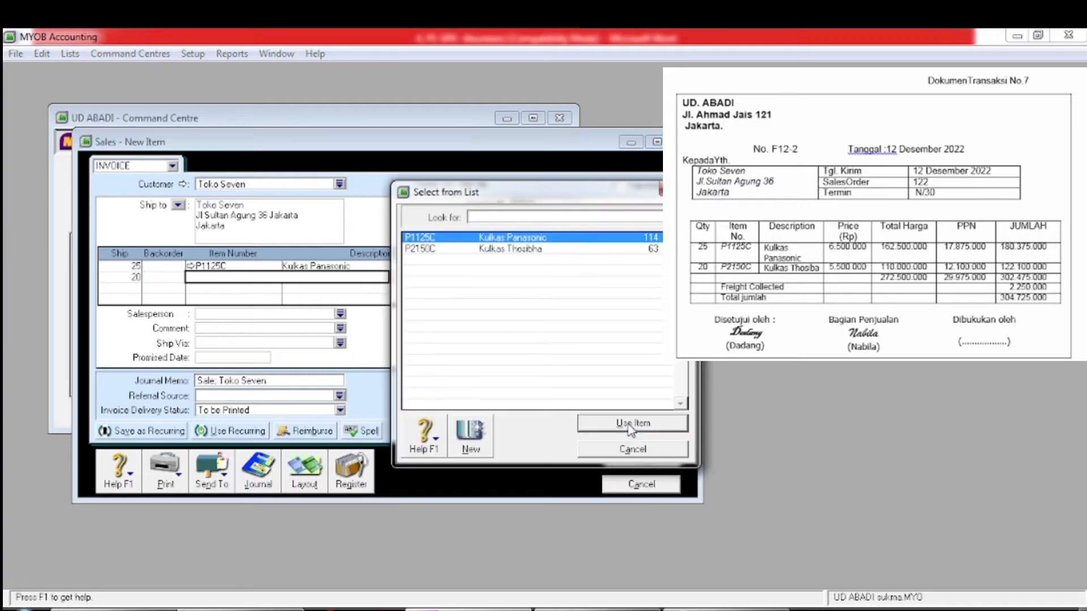
left_click(569, 249)
left_click(626, 425)
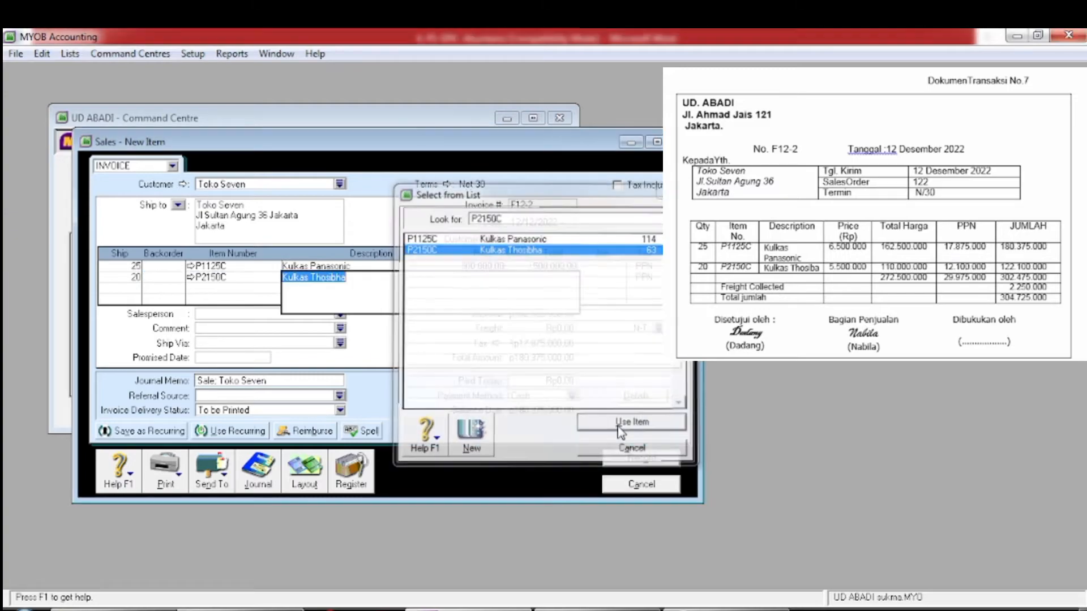
key("Tab")
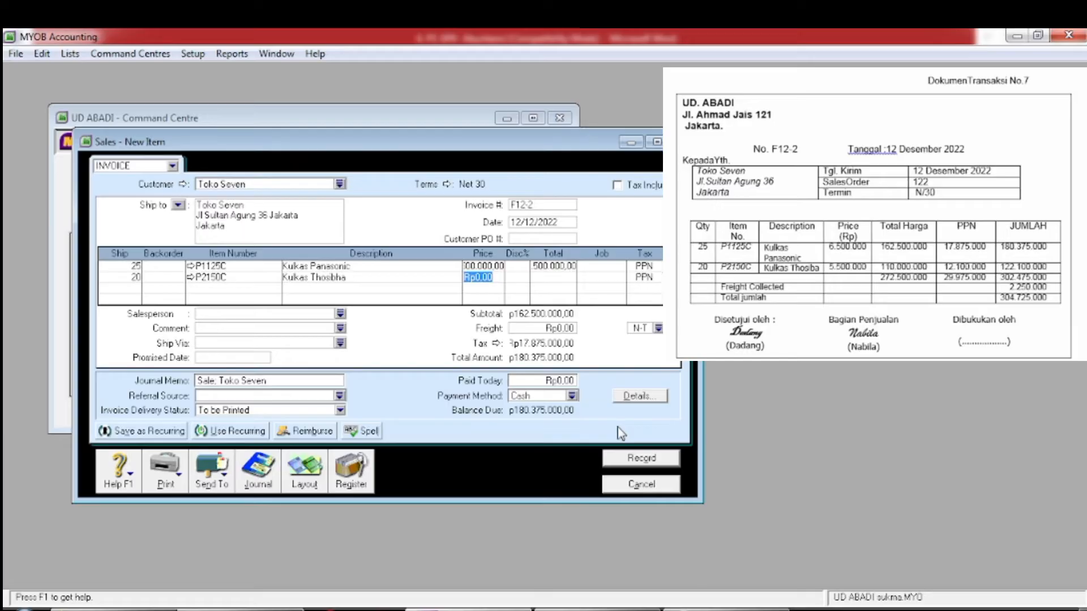
type("5500")
type("000")
key("Tab")
key("Tab")
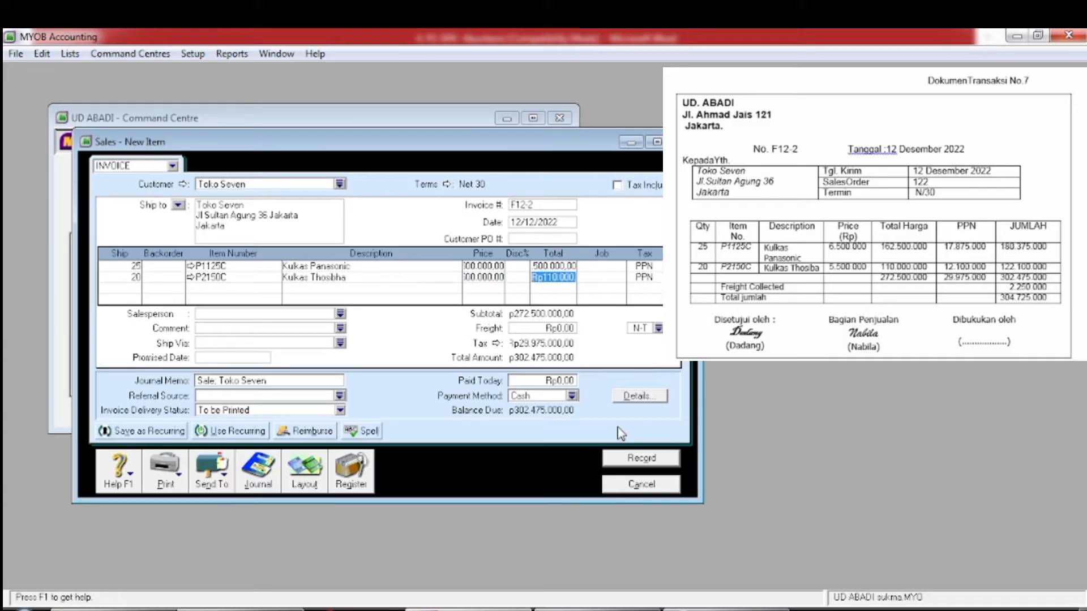
key("Tab")
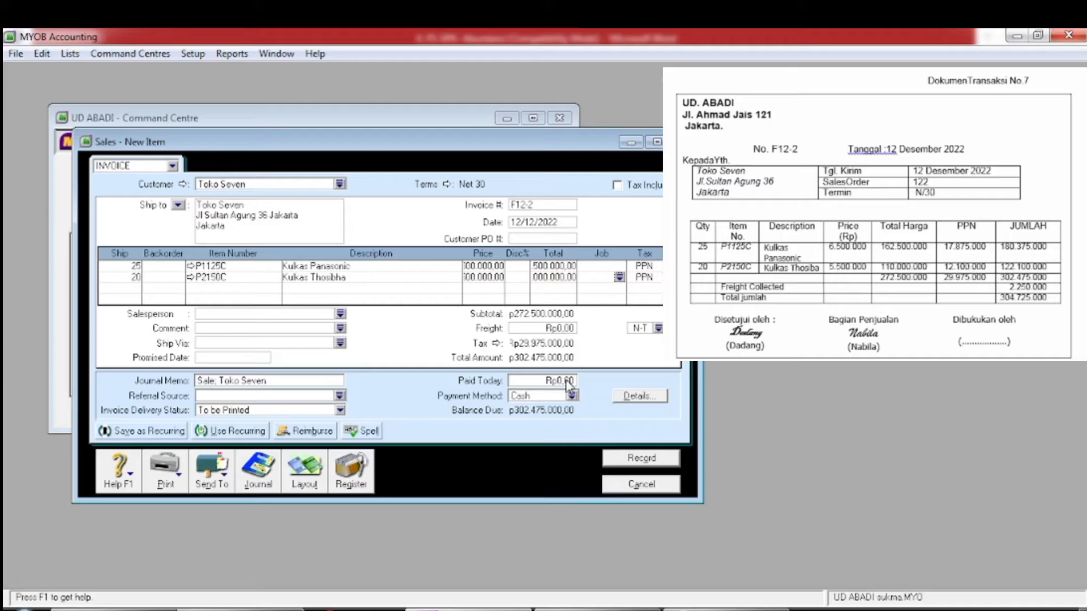
Enter a freight charge of Rp2,250,000 on the Toko Seven invoice
left_click(561, 327)
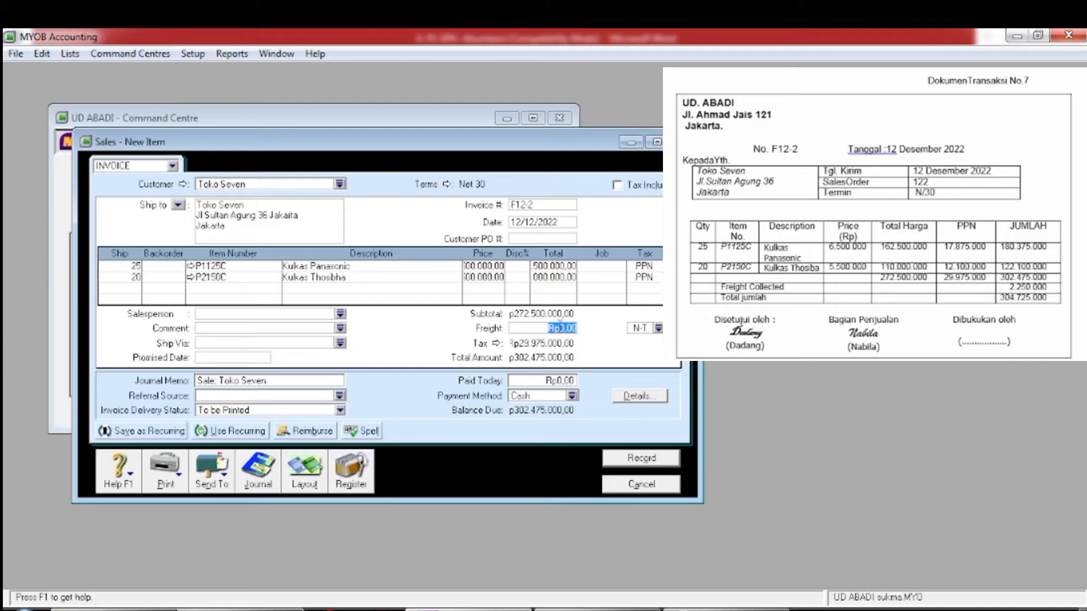
type("2250000")
key("Tab")
key("Tab")
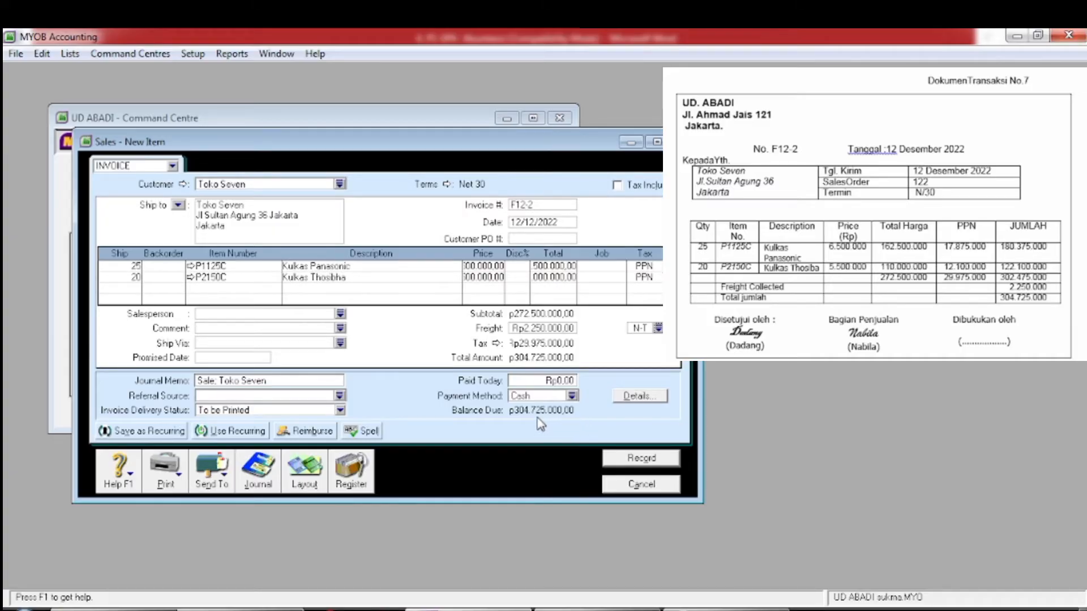
Review the journal recap of the Toko Seven sale, then record the invoice and close the sales entry window
key("ctrl+r")
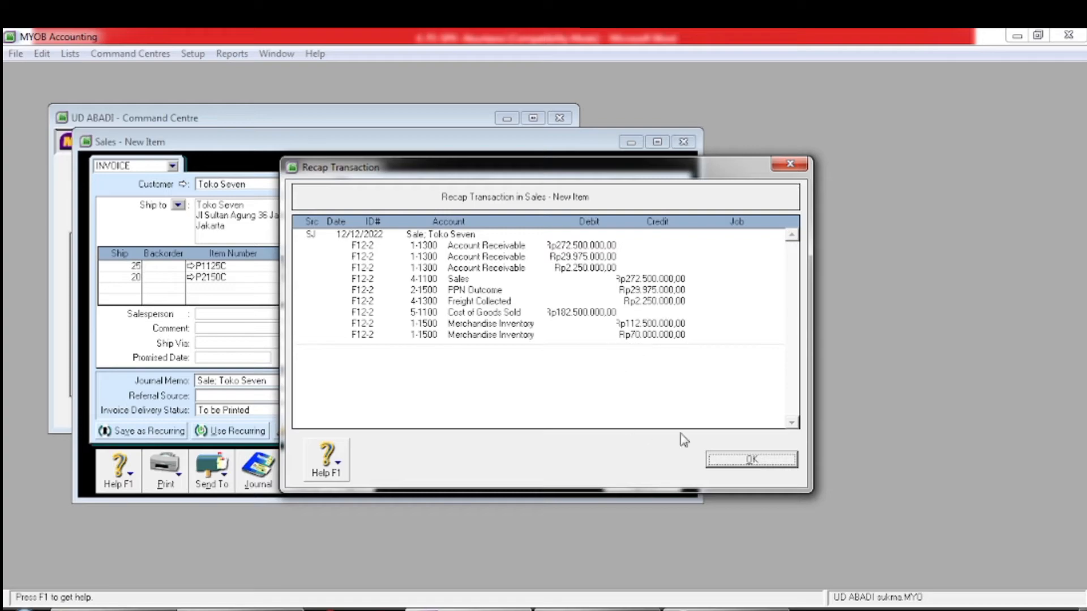
left_click(736, 463)
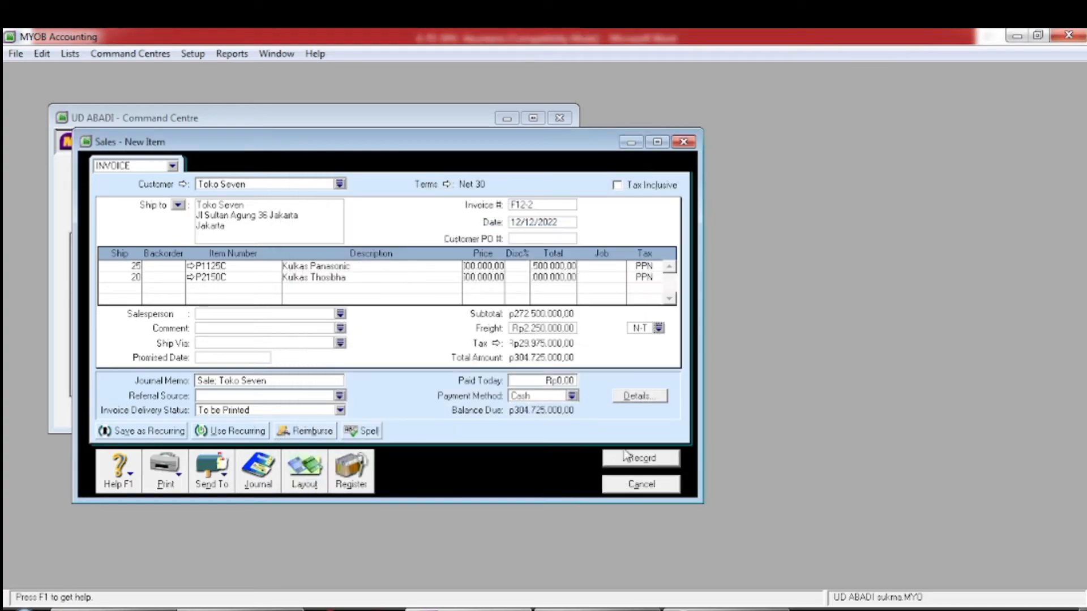
left_click(635, 461)
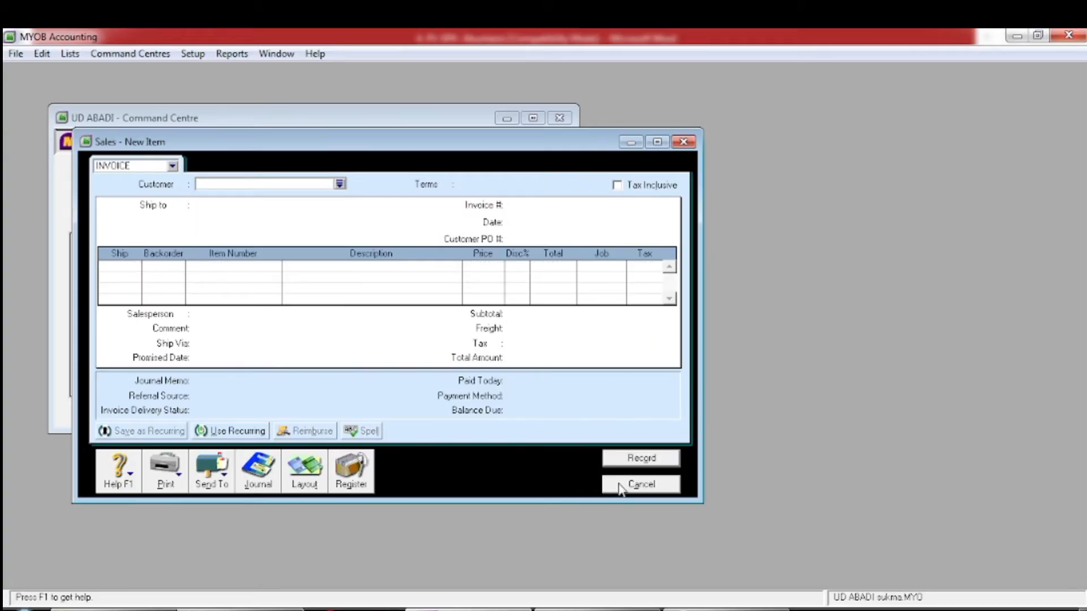
left_click(621, 487)
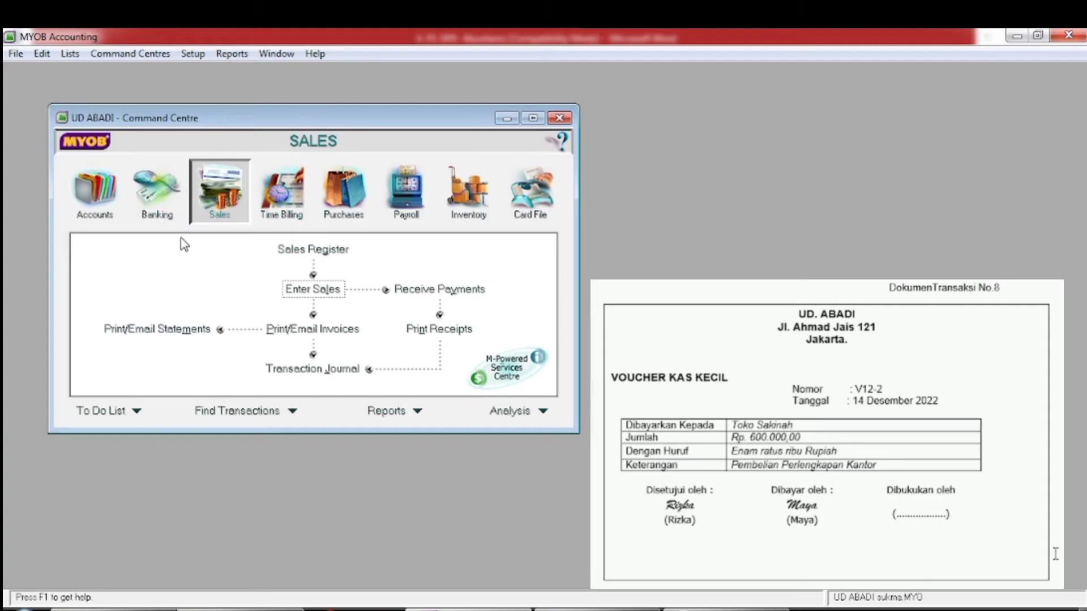
Start a Spend Money transaction paid from account 1-1200 Petty Cash
left_click(166, 208)
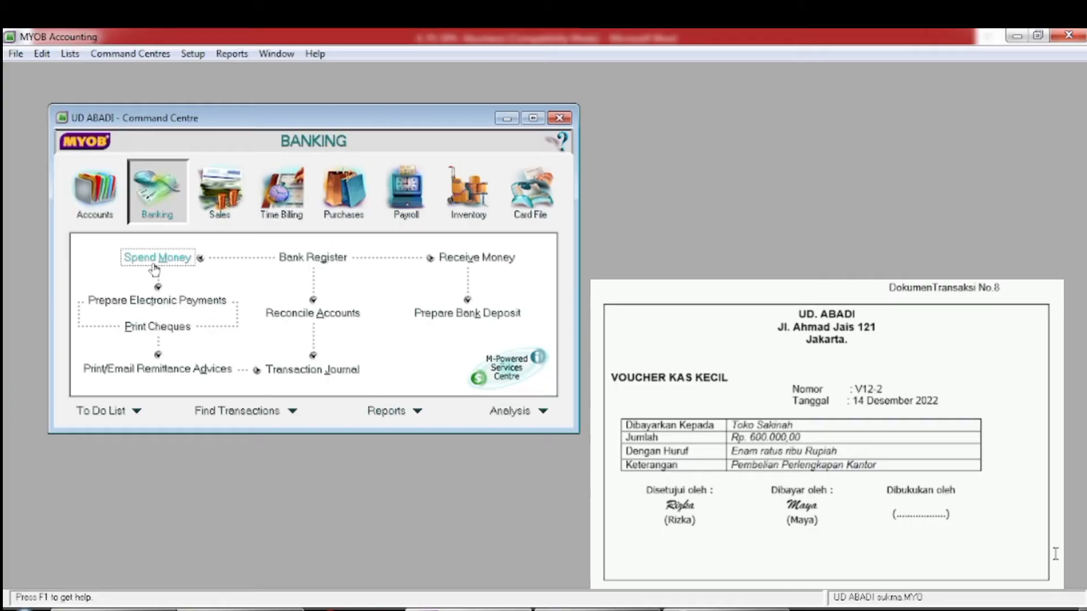
left_click(156, 258)
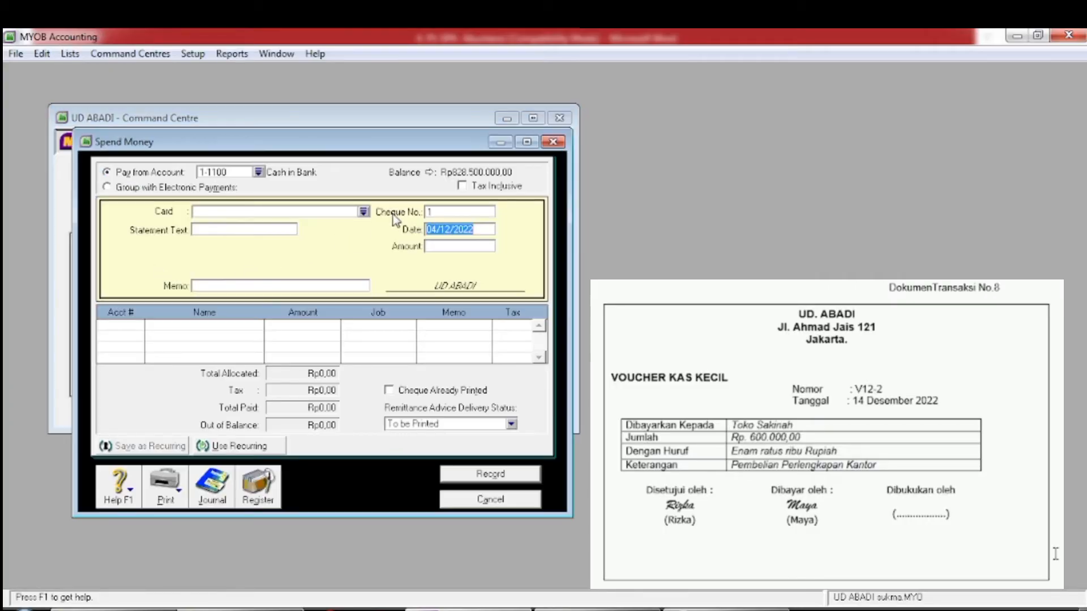
left_click(258, 172)
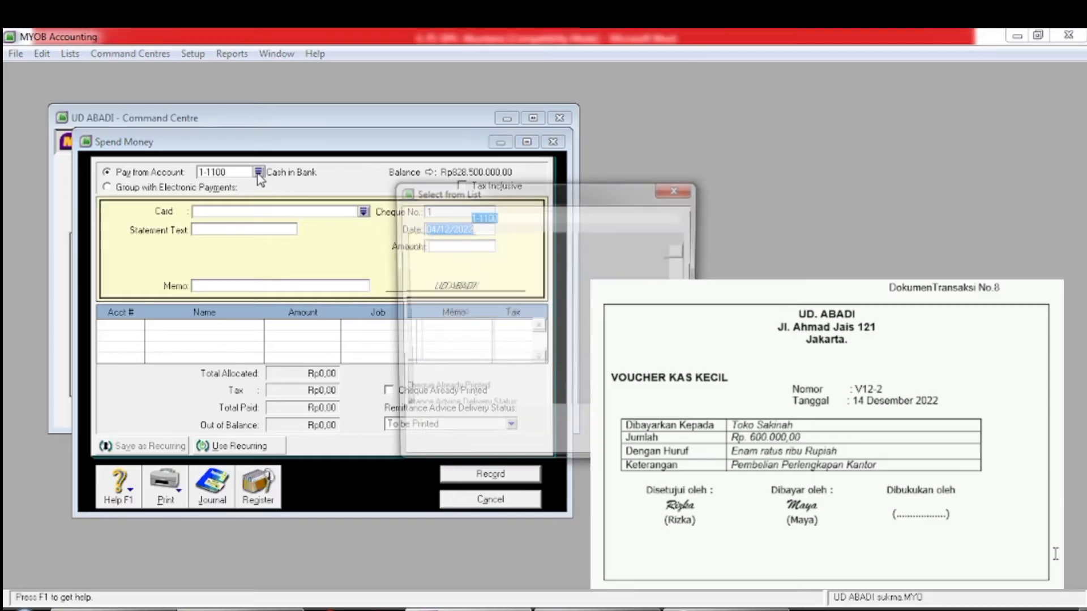
left_click(482, 249)
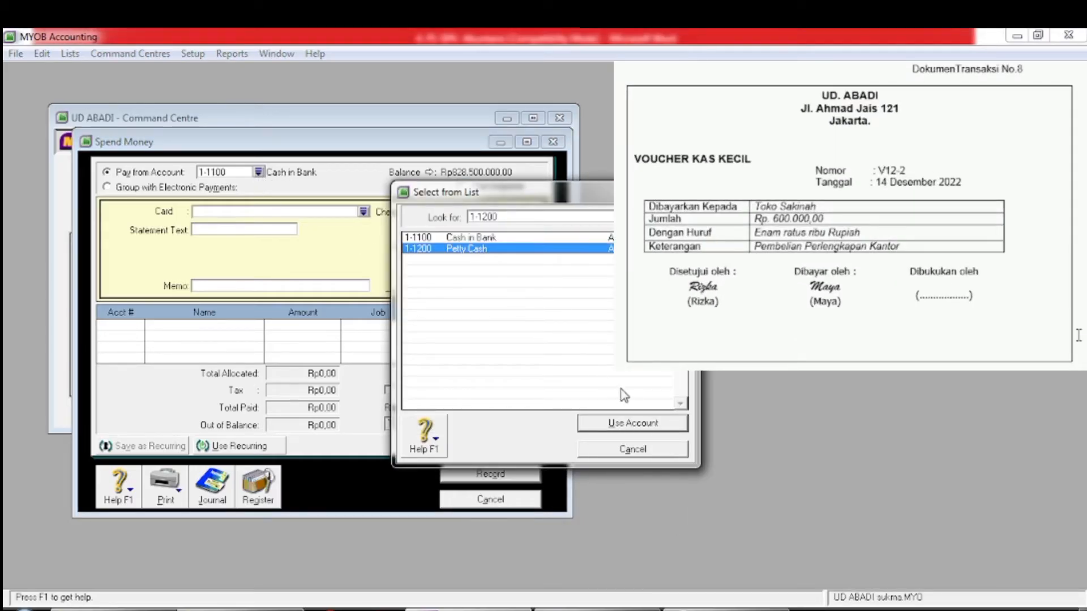
left_click(634, 431)
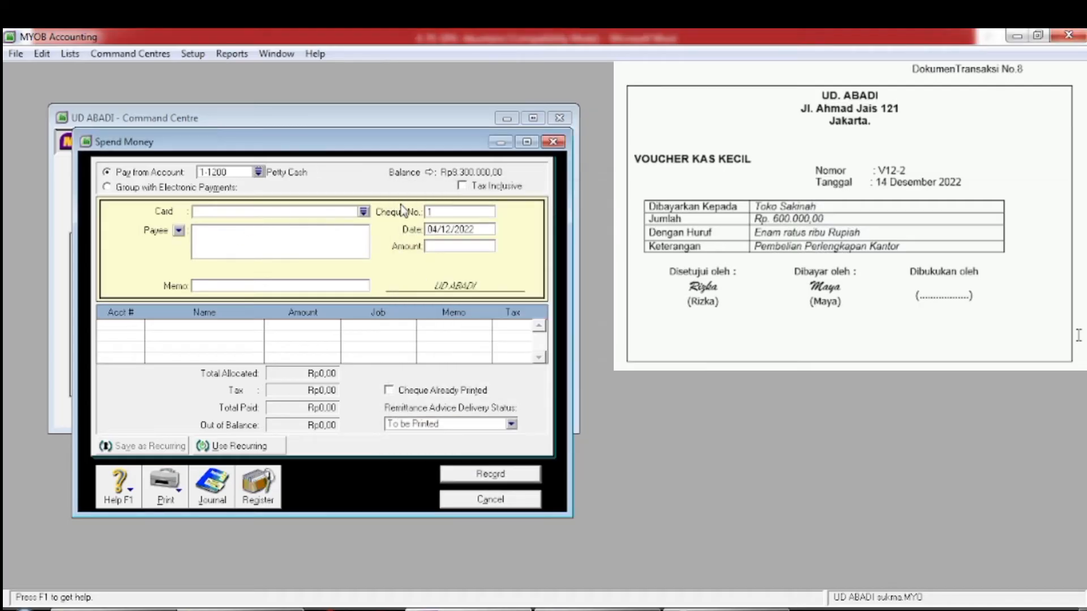
Set the petty cash payment's cheque number to V12-2, its date to 14/12/2022 and its amount to Rp600,000
left_click(431, 212)
type("V12-2")
key("Tab")
left_click(431, 231)
key("BackSpace")
type("1")
key("Tab")
type("600.")
type("00000")
key("Tab")
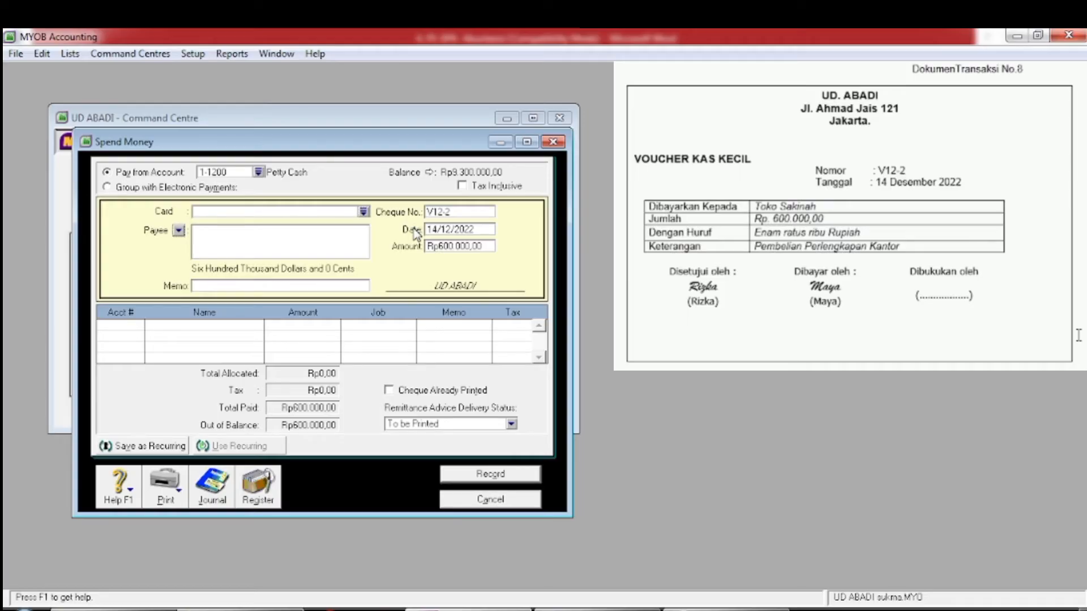
Enter TOKO SAKINAH as the payee and PEMBELIAN PERLENGKAPAN KANTOR as the memo of the petty cash payment
left_click(314, 231)
type("TOKO SAKINAH")
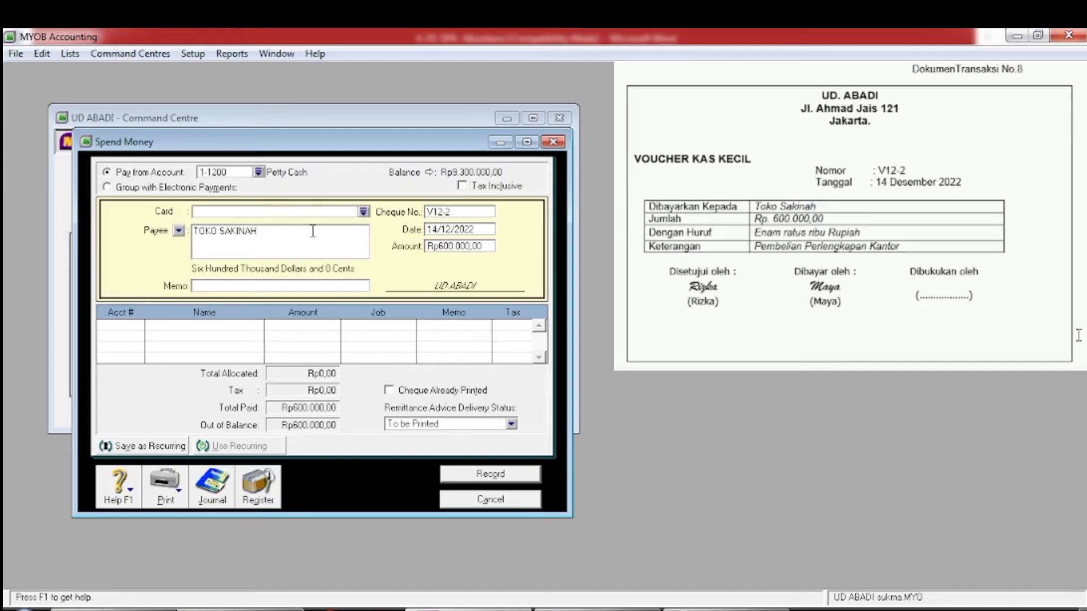
key("Tab")
type("p")
key("BackSpace")
type("PEMBELIAN")
type(" PE")
key("BackSpace")
type("ERLL")
key("BackSpace")
type("ENG")
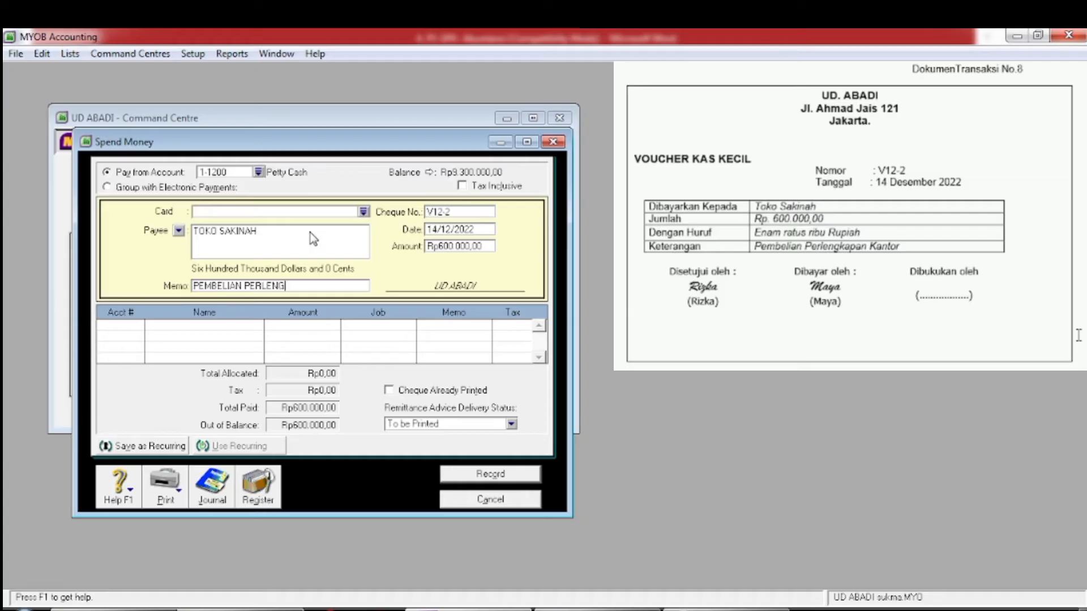
type("KAPAN KANTOR")
key("Tab")
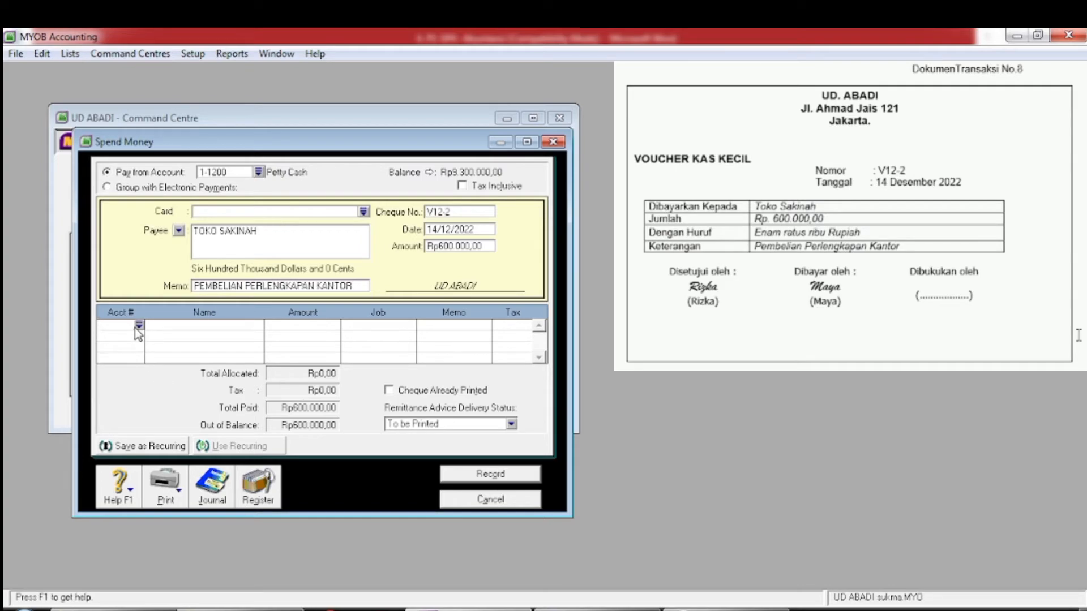
Allocate the full Rp600,000 petty cash payment to account 1-1600 Store Supplies
type("6")
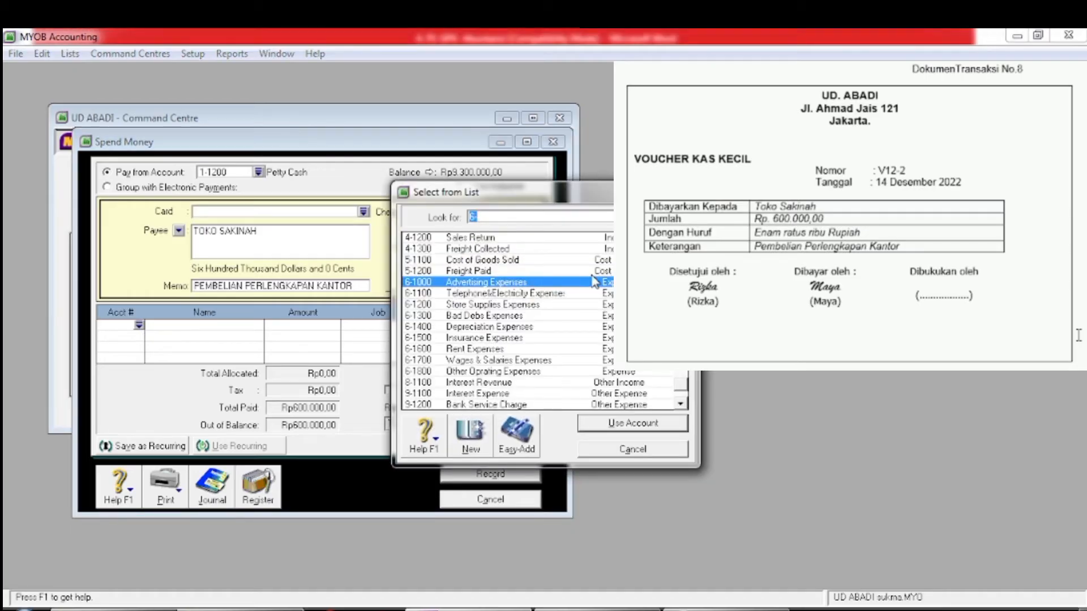
type("1")
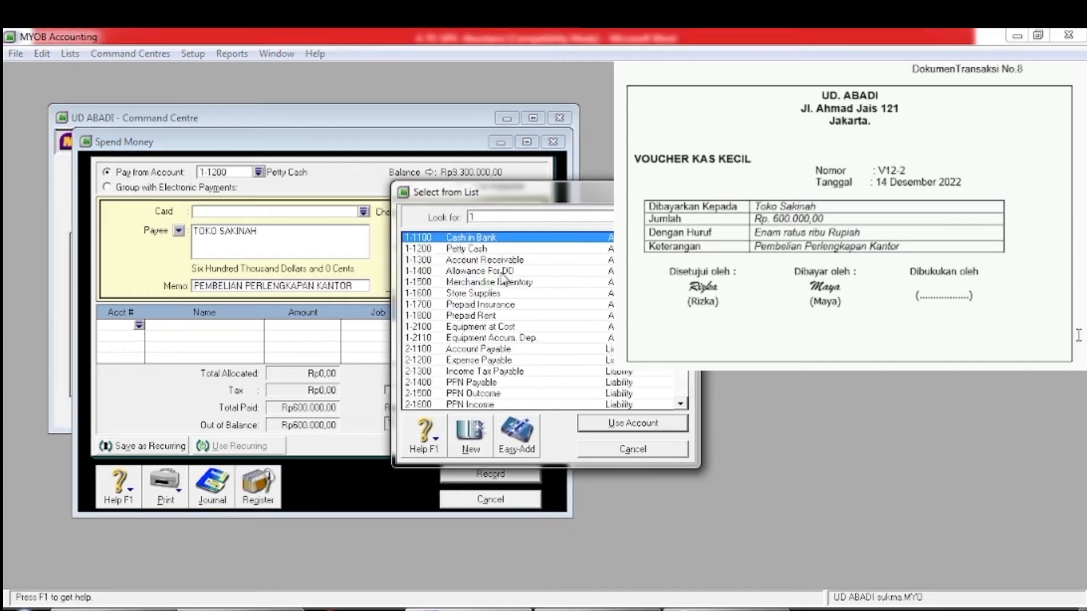
left_click(477, 294)
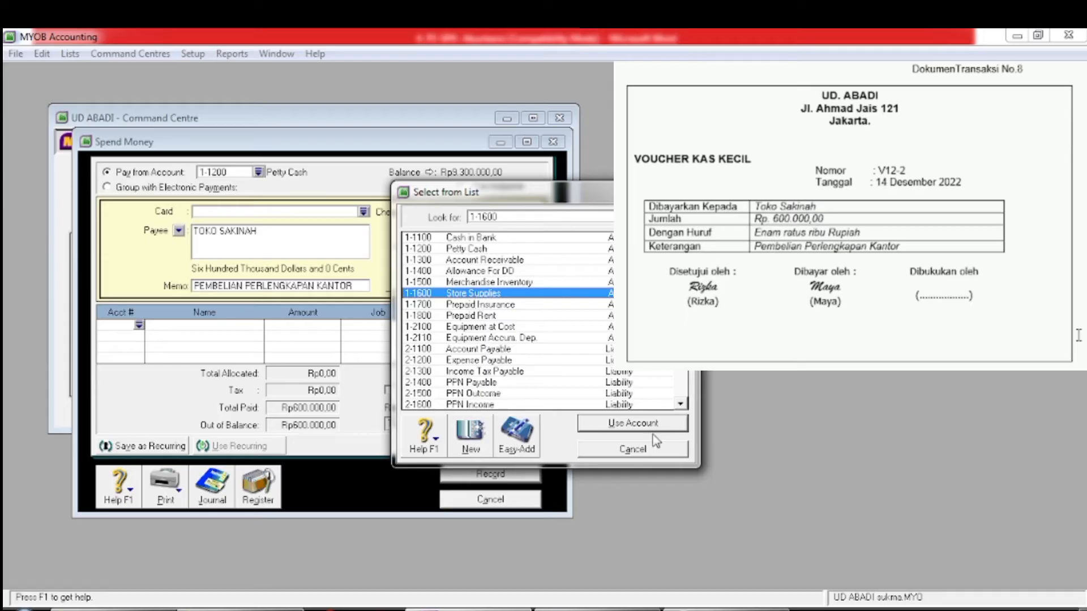
left_click(619, 430)
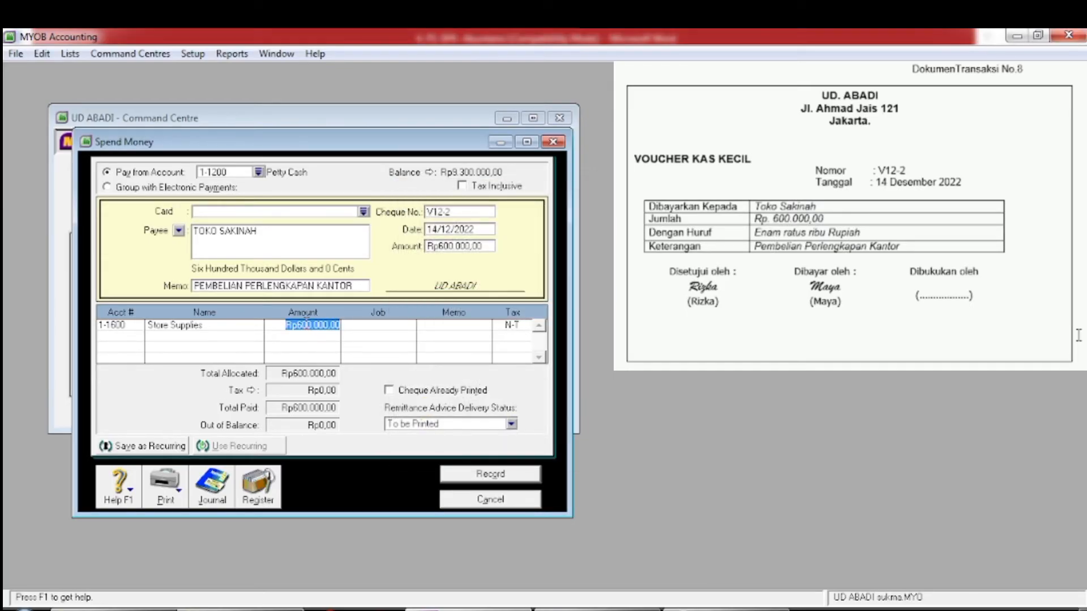
key("Tab")
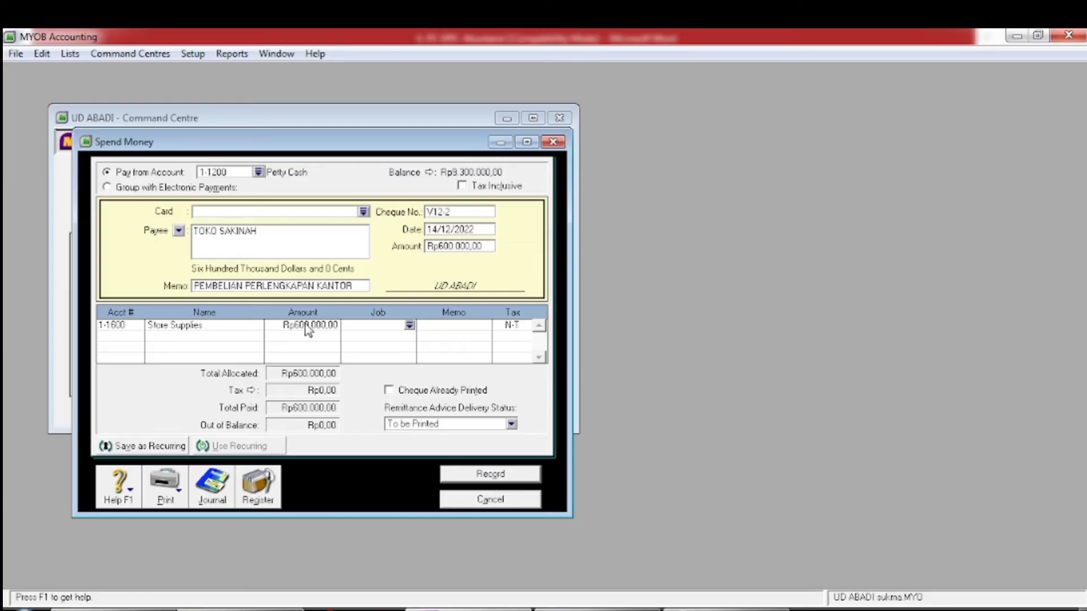
Review the journal recap of the office supplies payment, then record it and close the Spend Money window
key("ctrl+r")
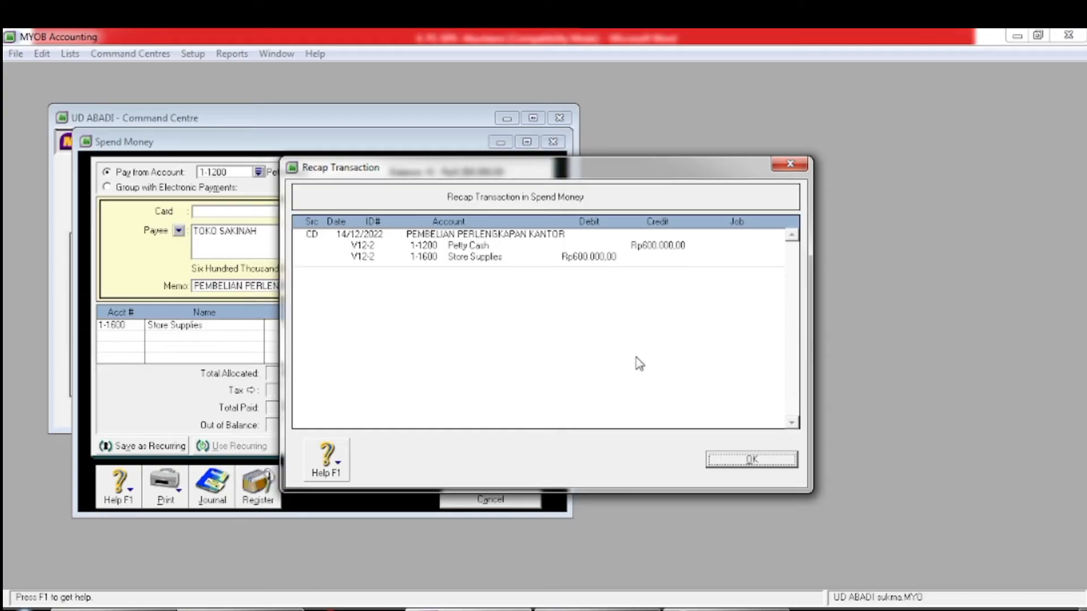
left_click(734, 463)
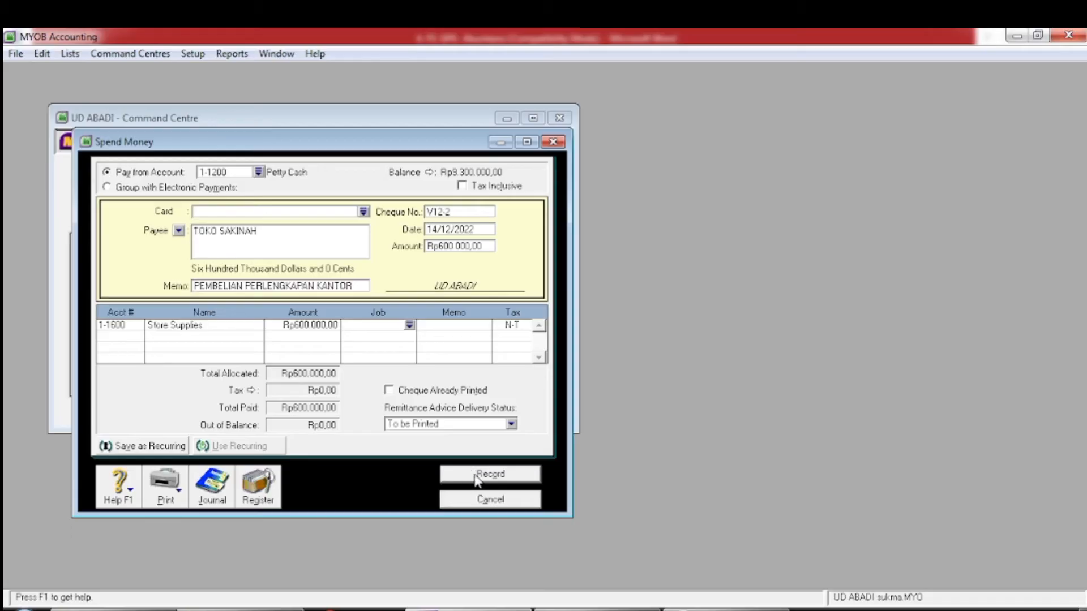
left_click(475, 479)
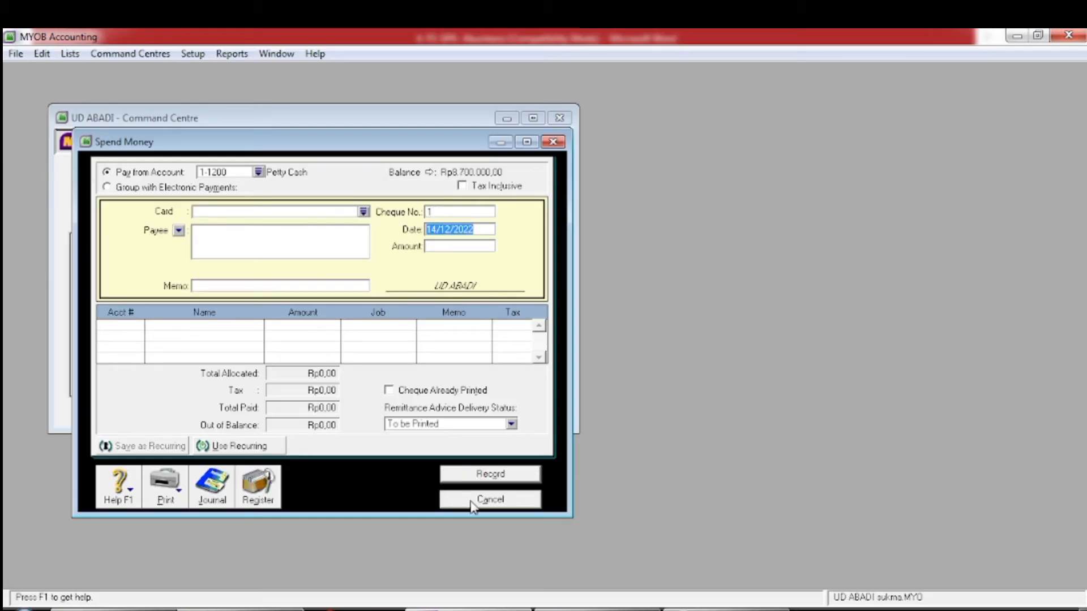
left_click(473, 500)
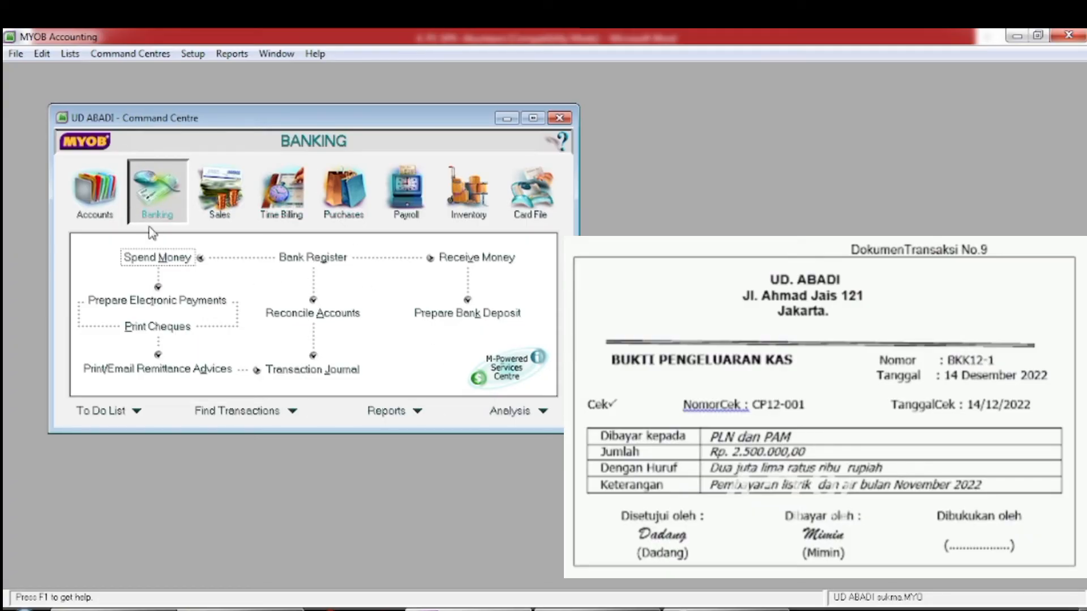
Start a Spend Money transaction from Cash in Bank with cheque number BKK12-1 and an amount of Rp2,500,000
left_click(167, 261)
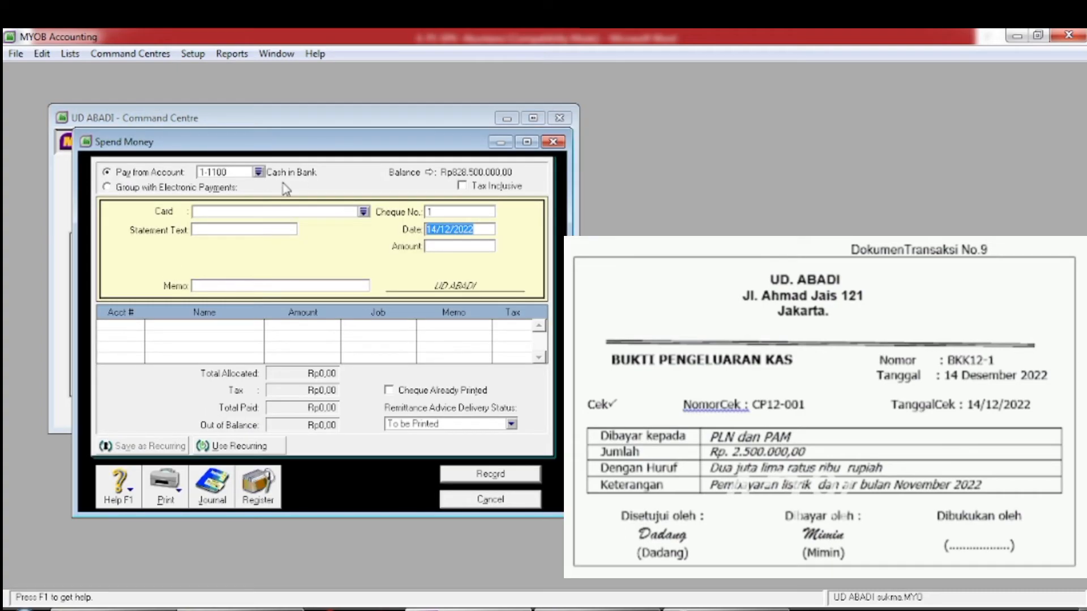
left_click(434, 214)
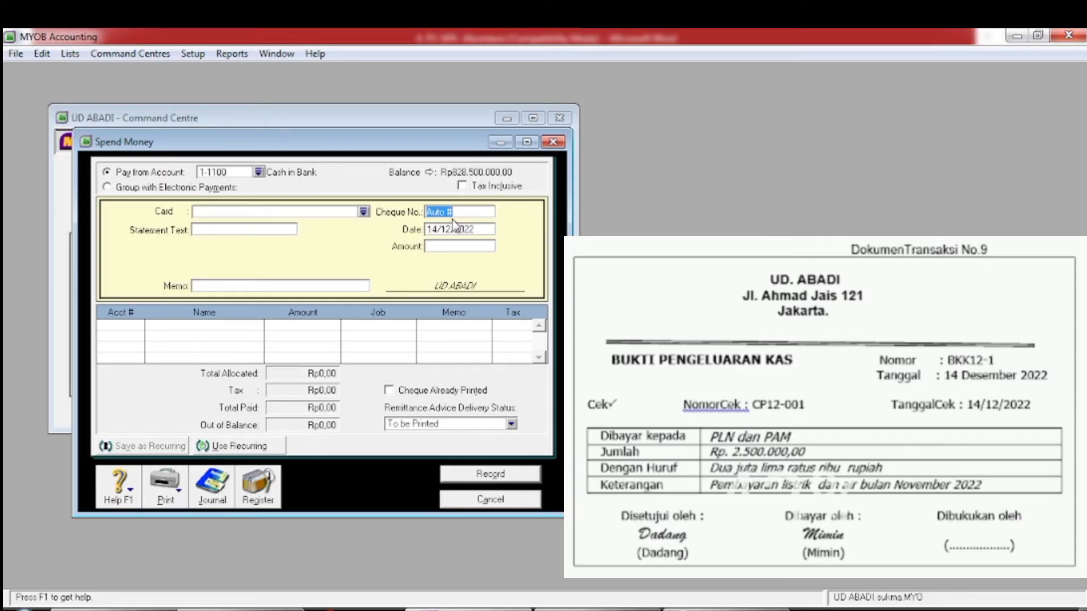
type("BKK12-1")
key("Tab")
left_click(440, 252)
type("2.500.")
type("00000")
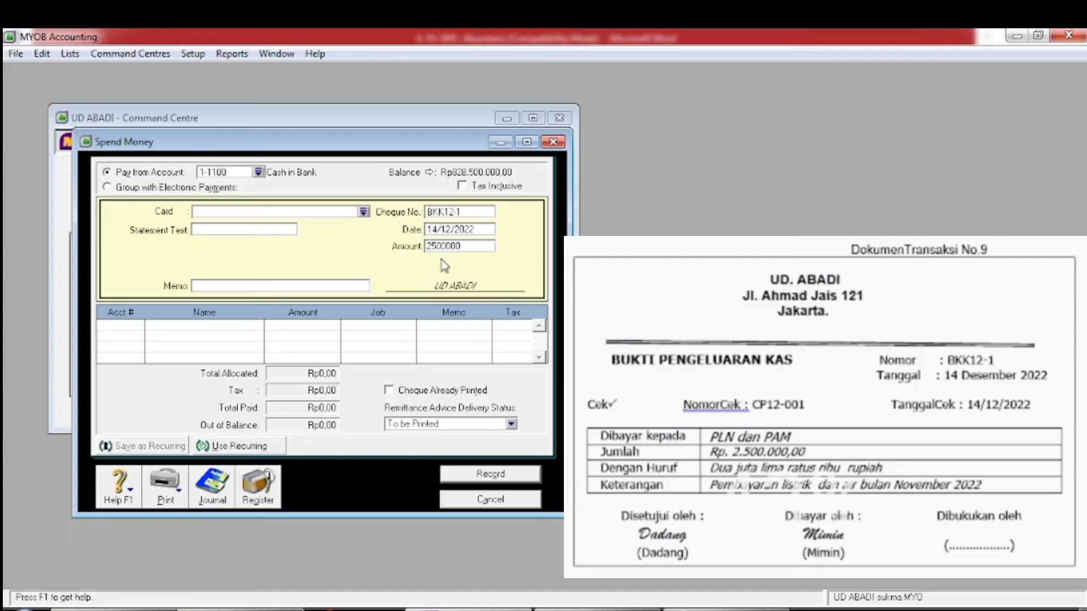
Enter PEMBAYARAN LIST & AIR NOVEMBER as the memo of the bank payment
key("Tab")
left_click(222, 289)
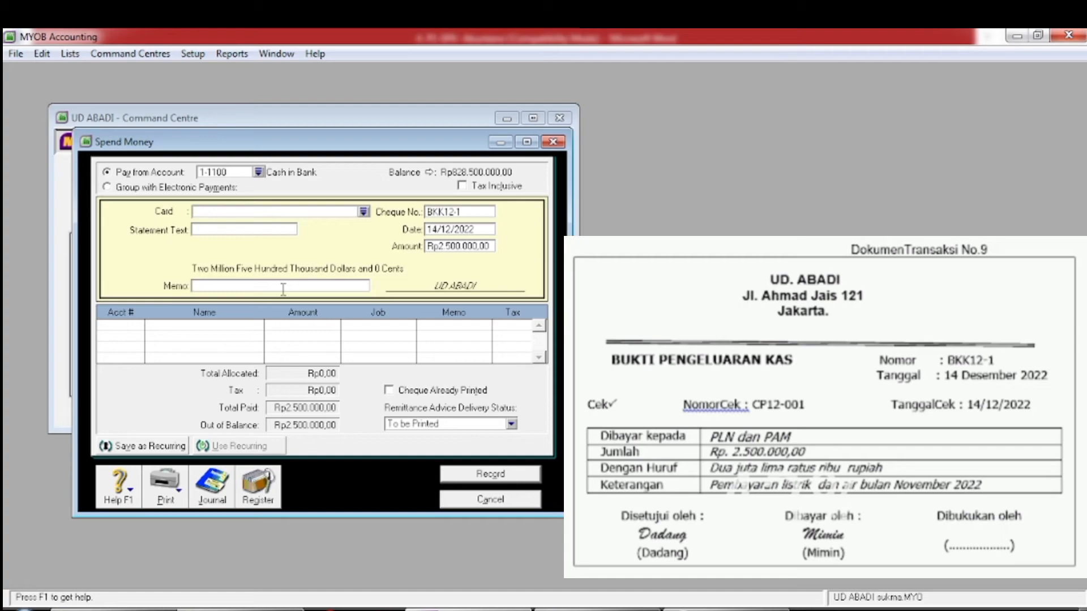
type("PEMBAYARAN LIST & AIR nOVEMBER")
key("Tab")
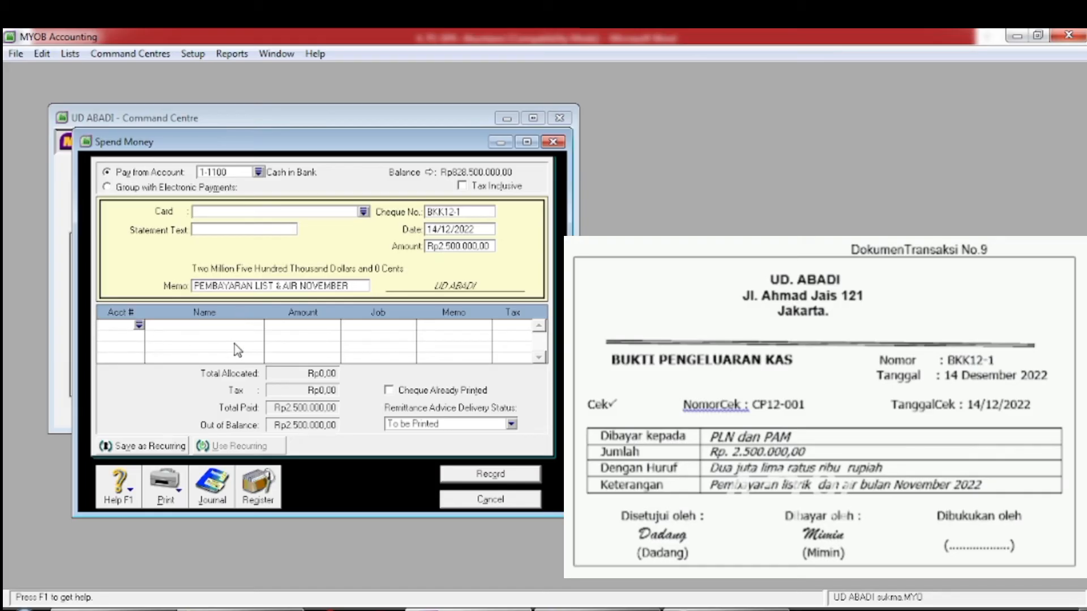
Allocate the full Rp2,500,000 bank payment to account 2-1200 Expense Payable
left_click(138, 327)
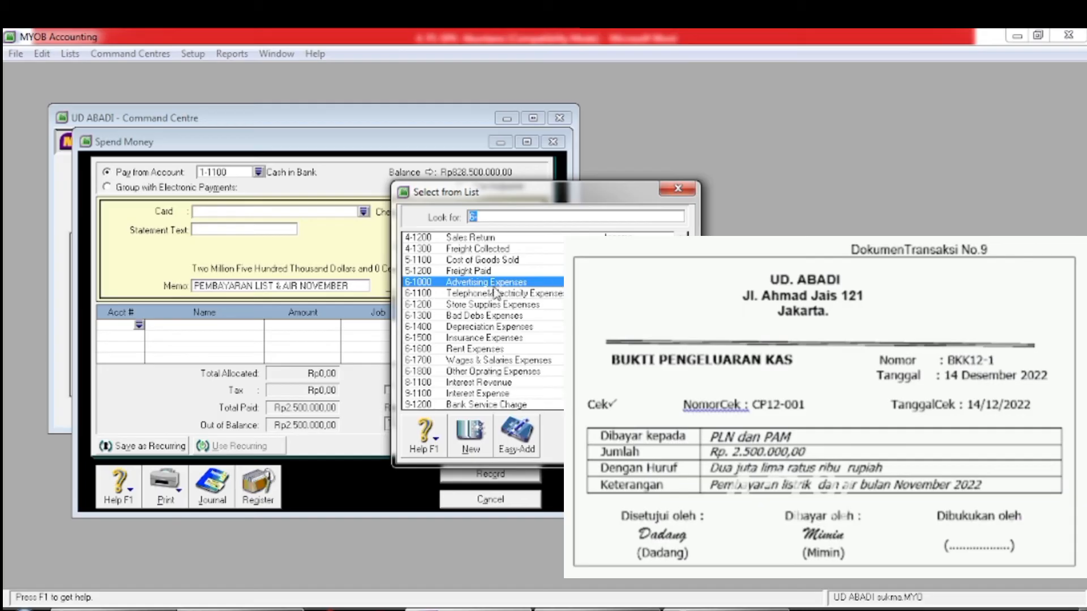
key("BackSpace")
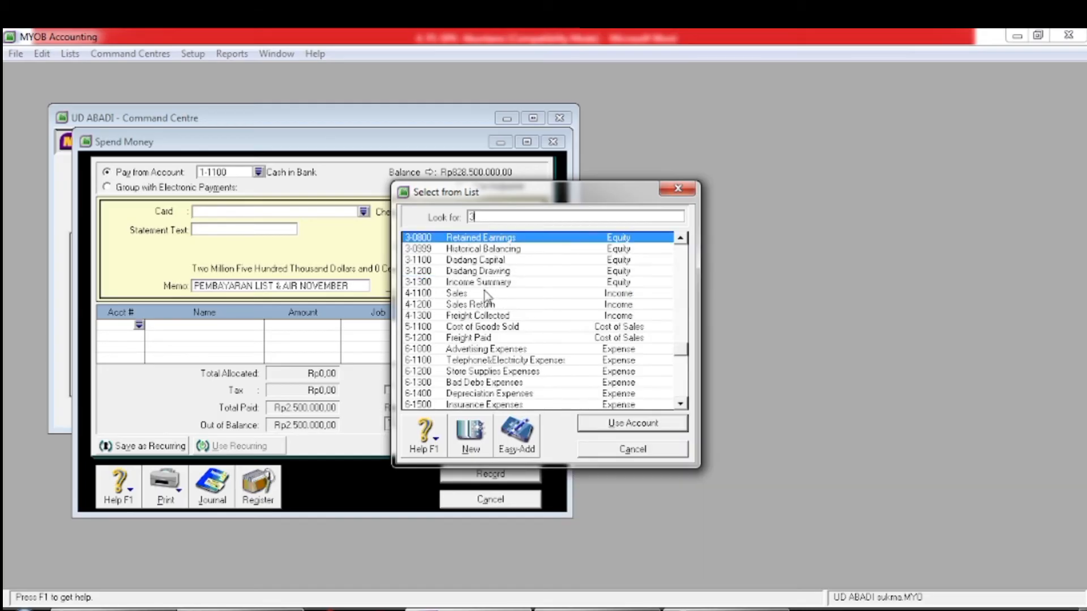
type("2")
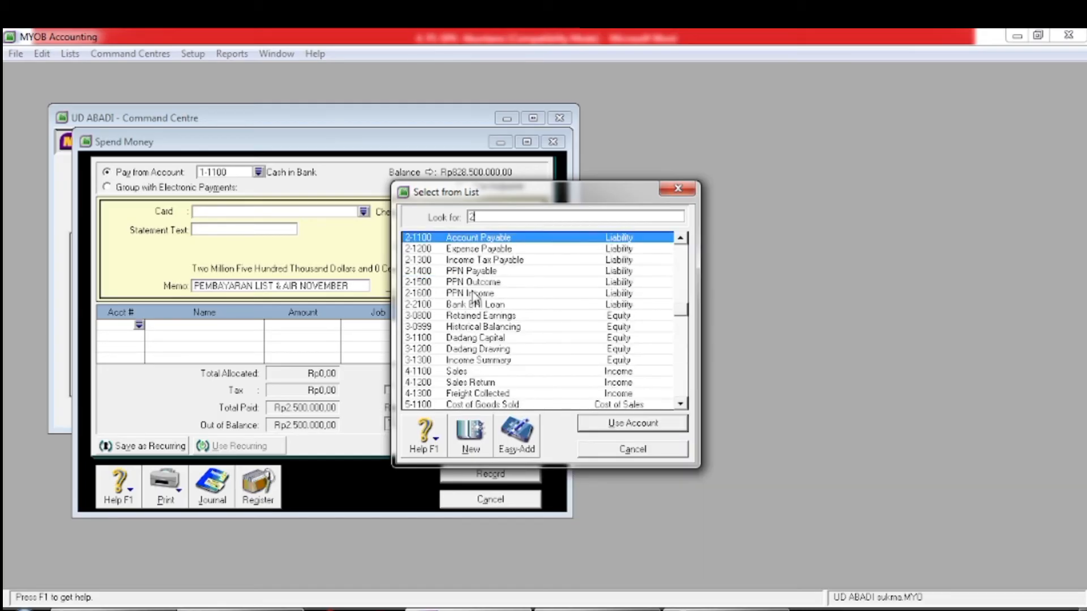
type("-1200")
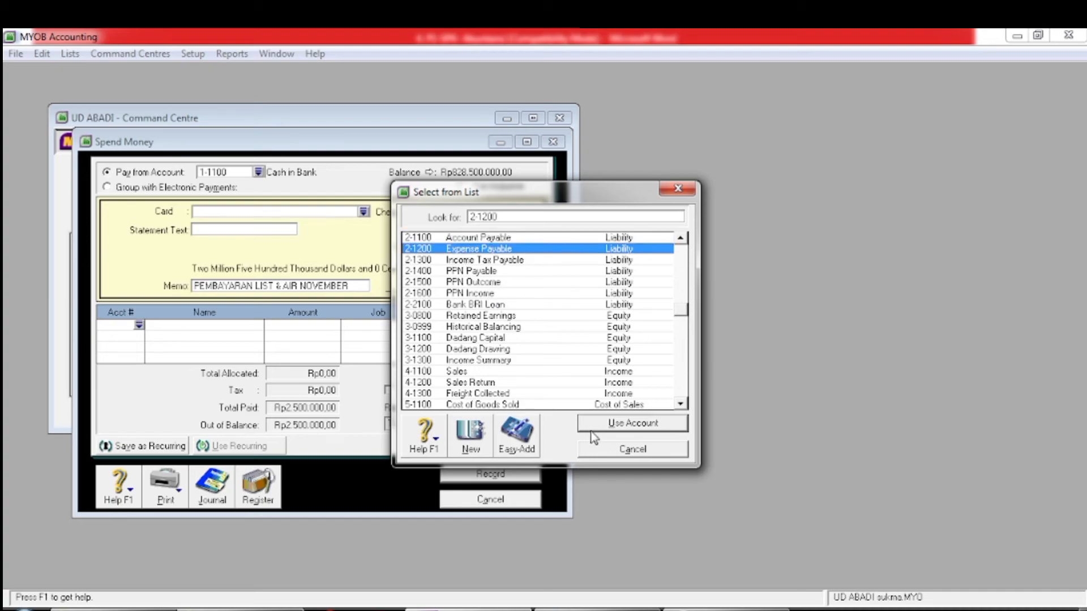
left_click(632, 423)
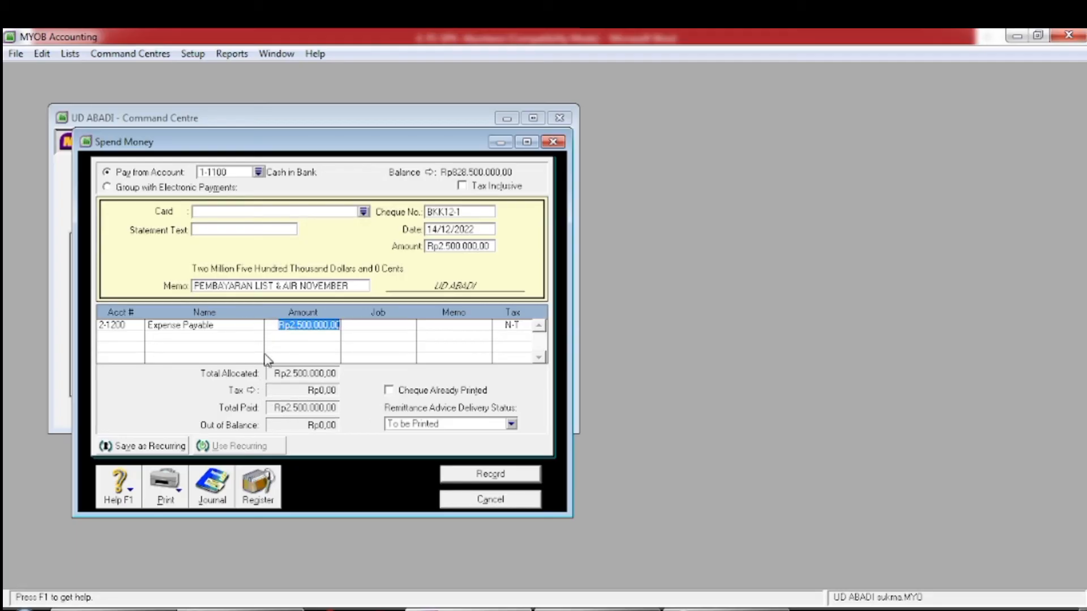
Review the journal recap of the electricity and water payment, then record it
key("ctrl+r")
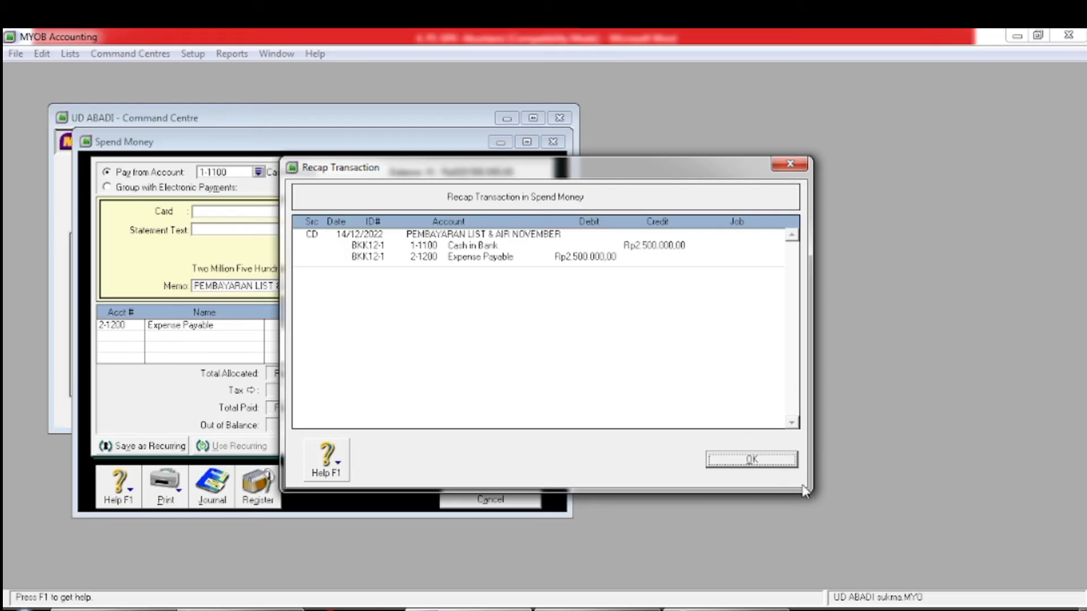
left_click(745, 463)
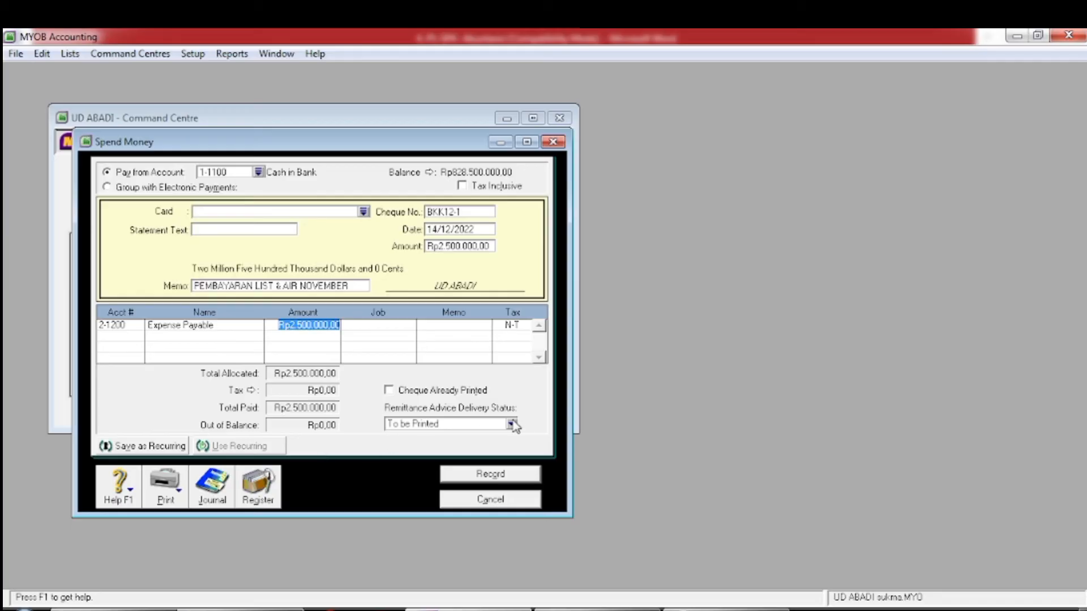
left_click(490, 477)
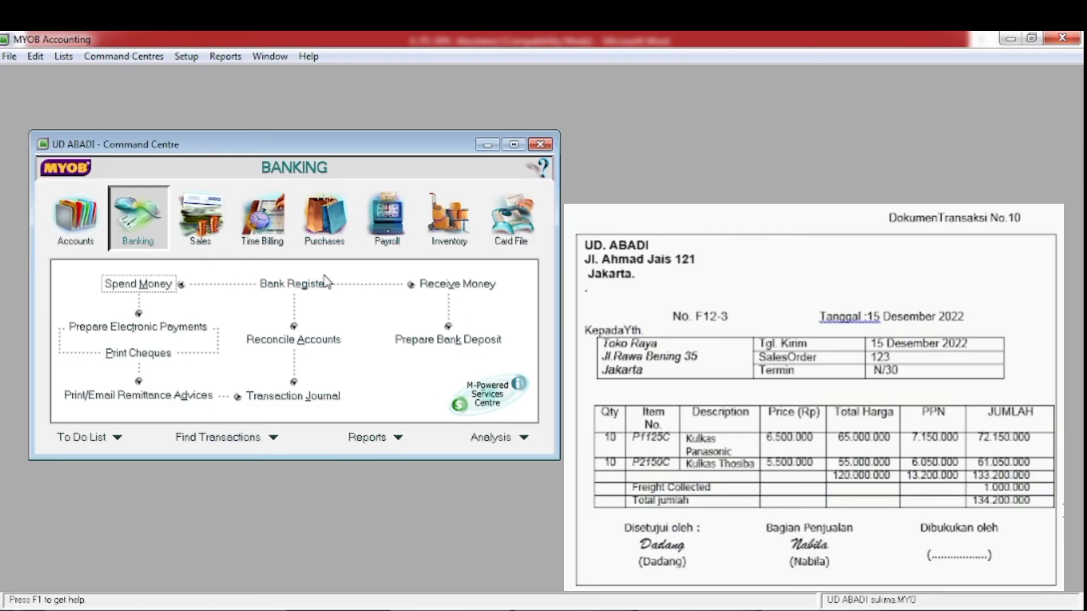
Start a new item sales invoice for the customer Toko Raya
left_click(201, 221)
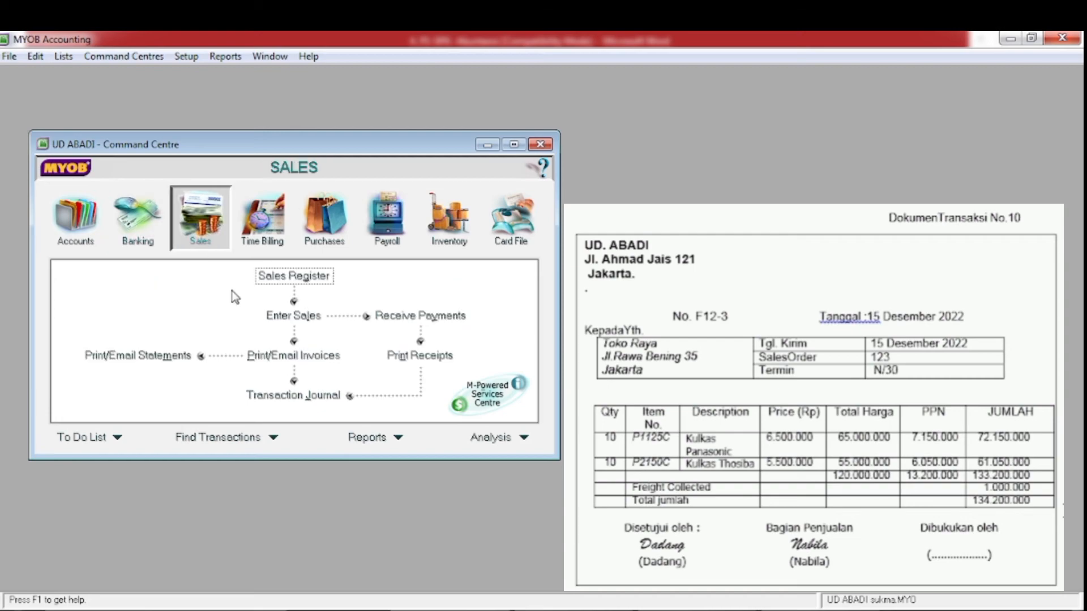
left_click(311, 318)
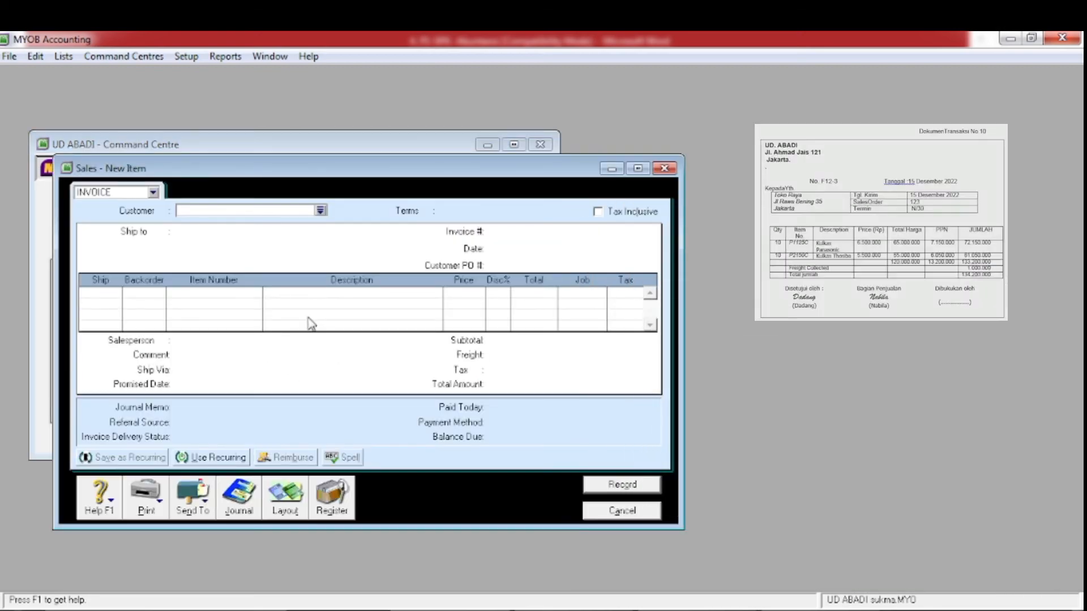
left_click(320, 211)
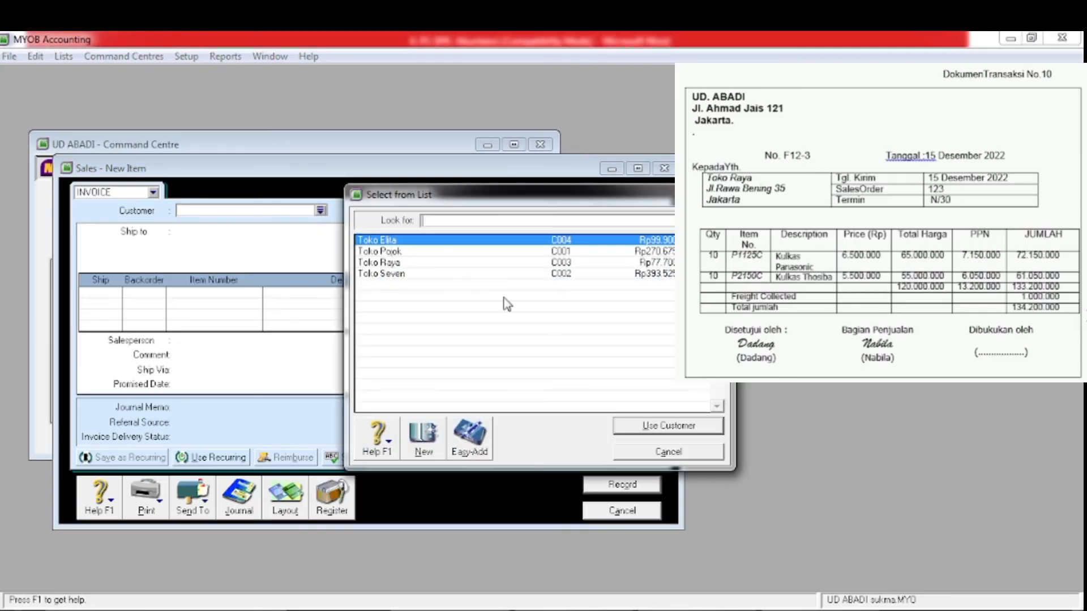
left_click(429, 263)
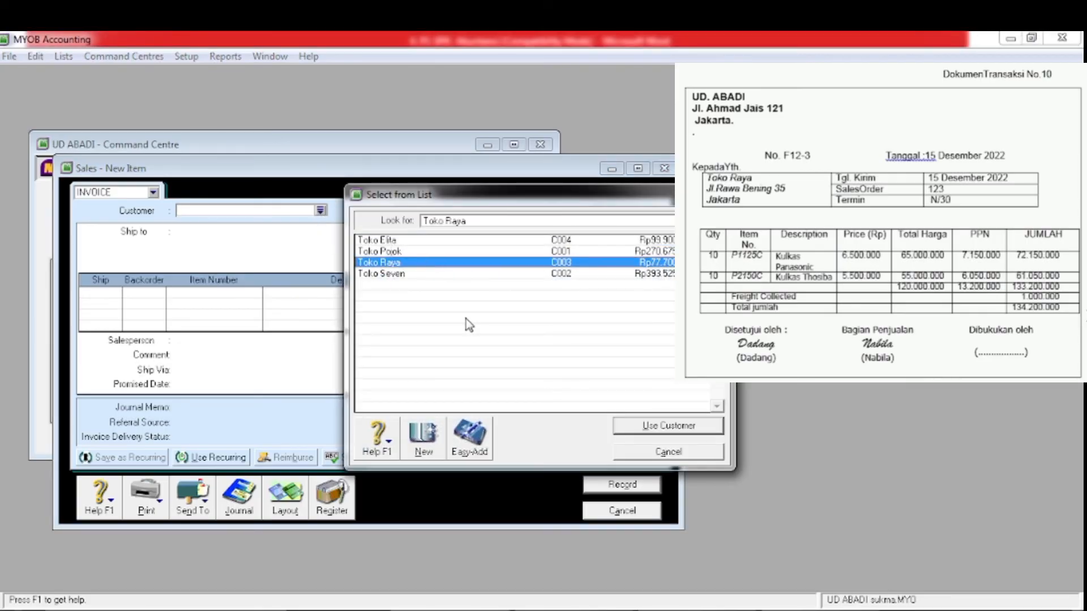
left_click(646, 426)
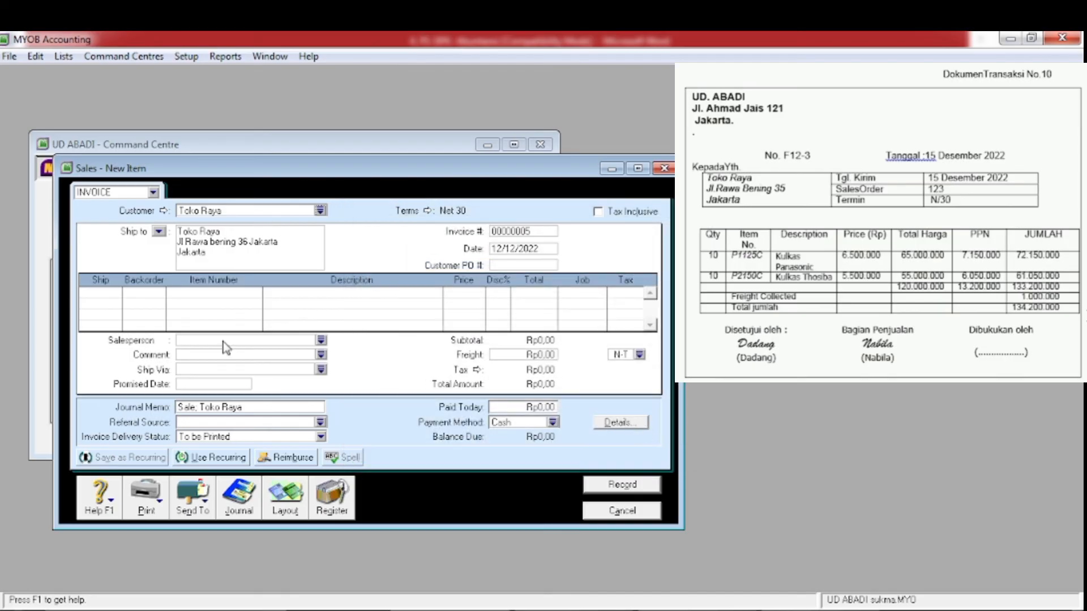
Set the sales invoice number to F12-3 and its date to 15/12/2022
left_click(521, 235)
type("F12-3")
key("Tab")
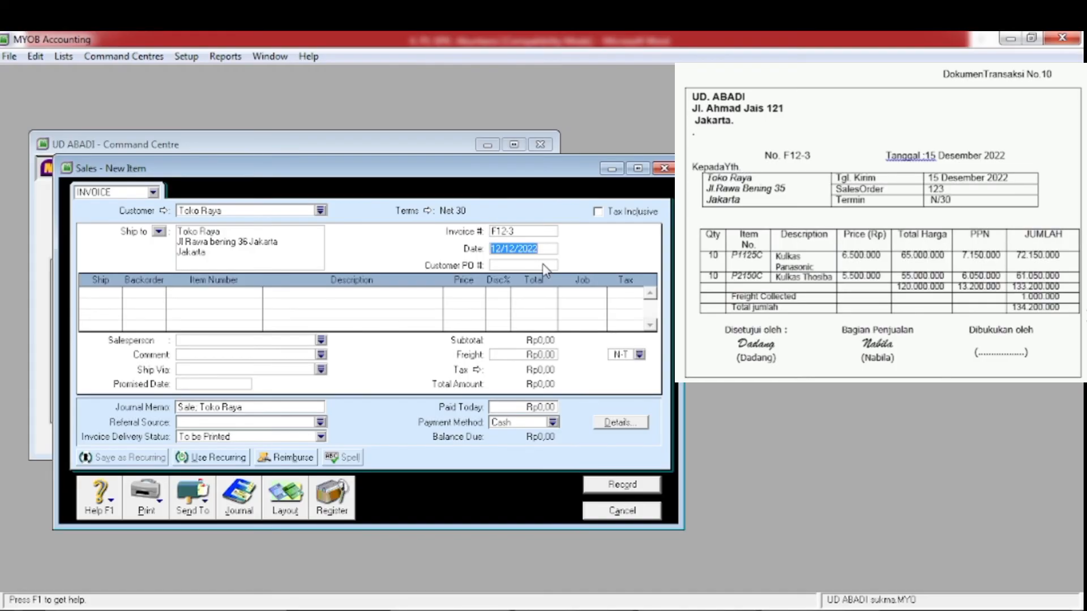
left_click(504, 250)
key("BackSpace")
type("5")
key("Tab")
key("Tab")
Add an invoice line for 10 units of P1125C Kulkas Panasonic at a price of Rp6,500,000 each
type("10")
key("Tab")
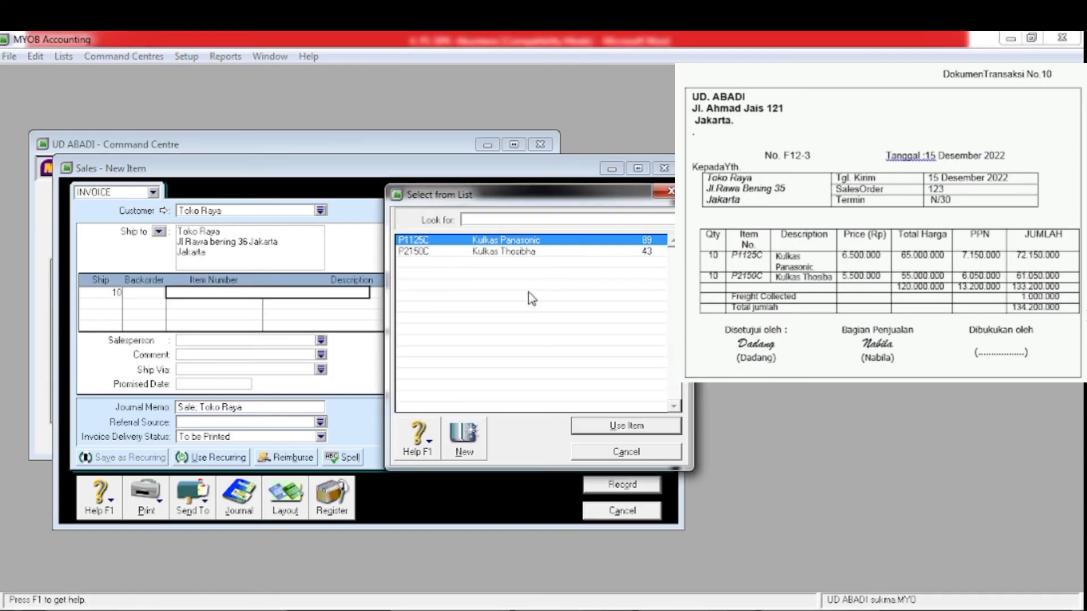
left_click(606, 427)
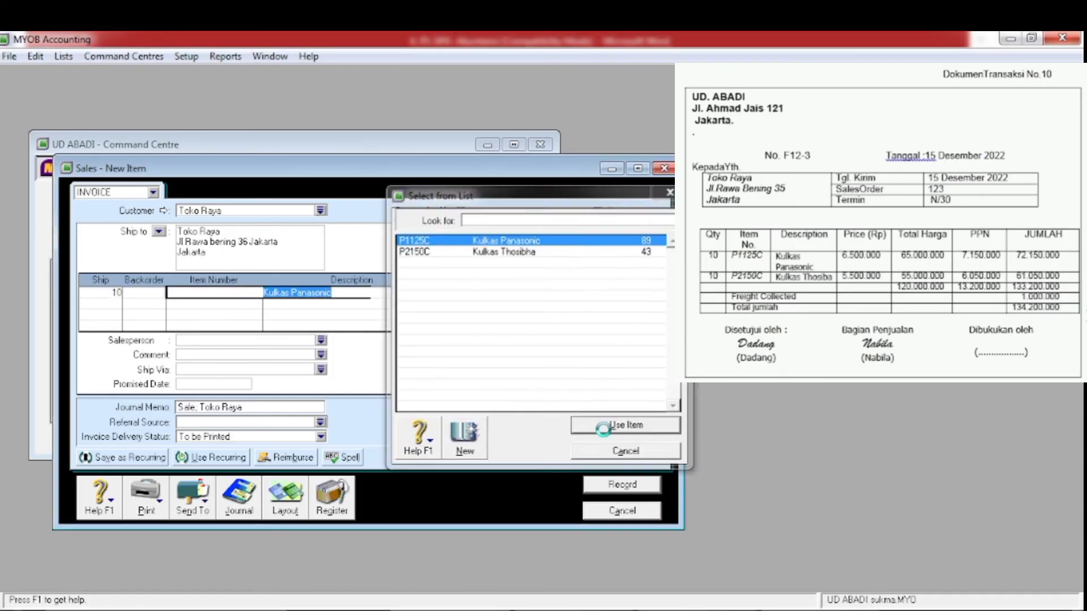
key("Tab")
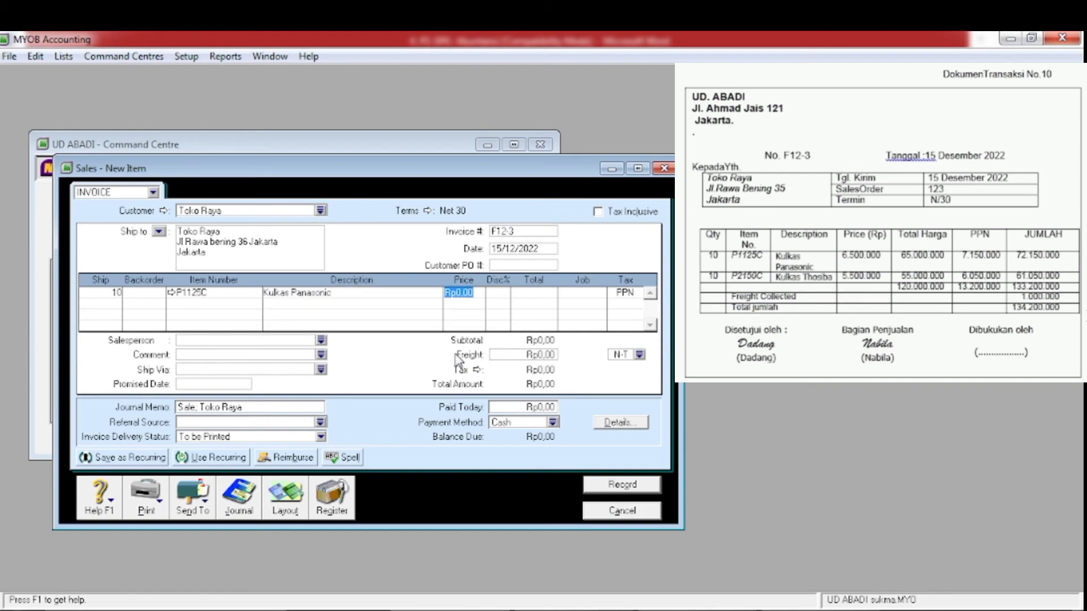
type("6500000")
key("Tab")
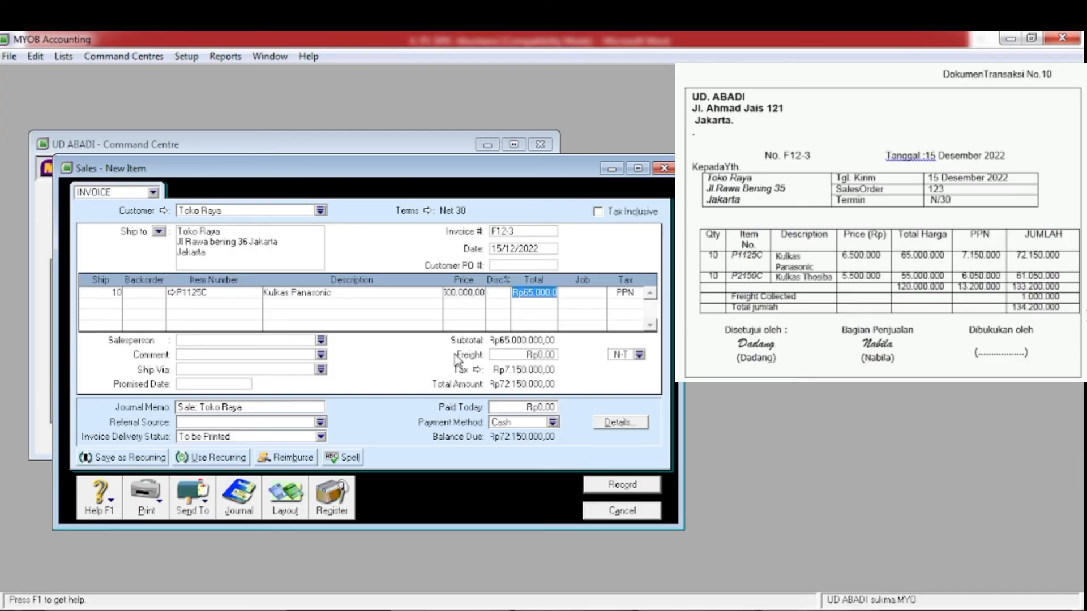
key("Tab")
key("Tab")
key("Tab")
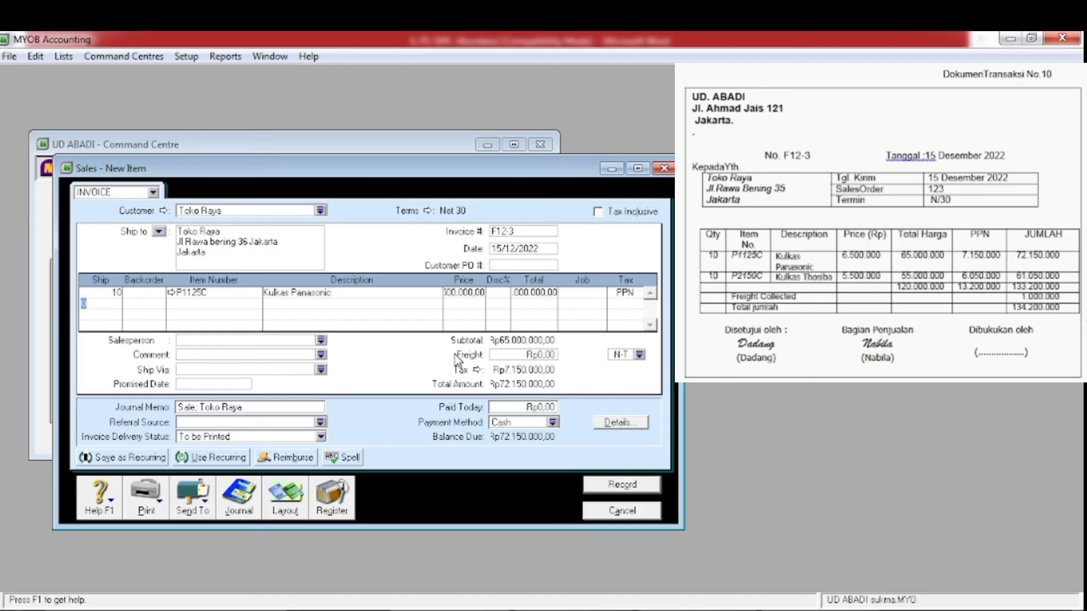
Add a second invoice line for 10 units of P2150C Kulkas Thosibha at a price of Rp5,500,000 each
type("10")
key("Tab")
key("Tab")
key("Tab")
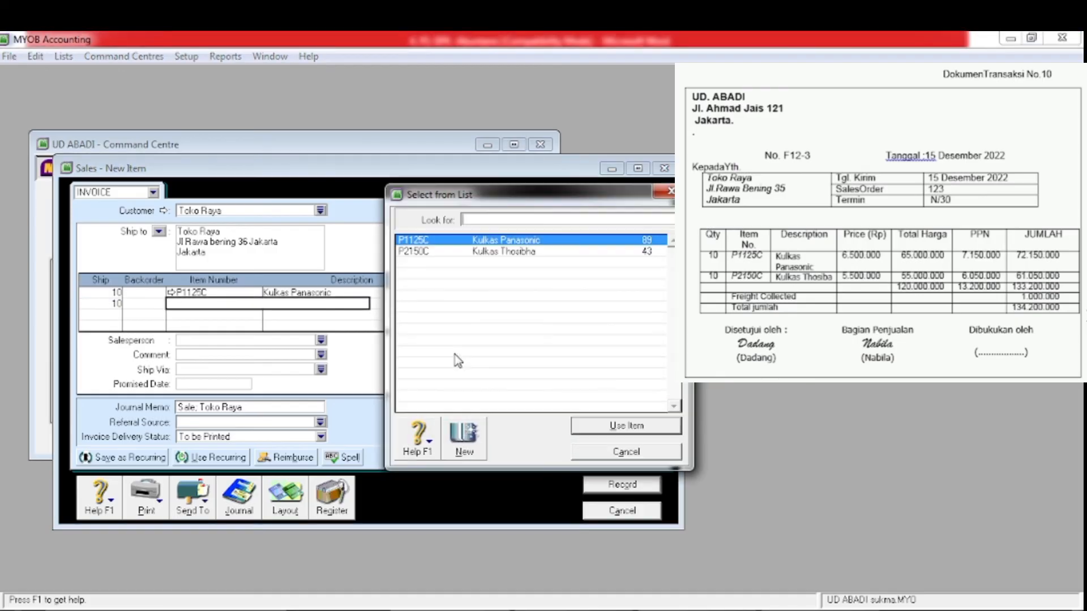
left_click(478, 252)
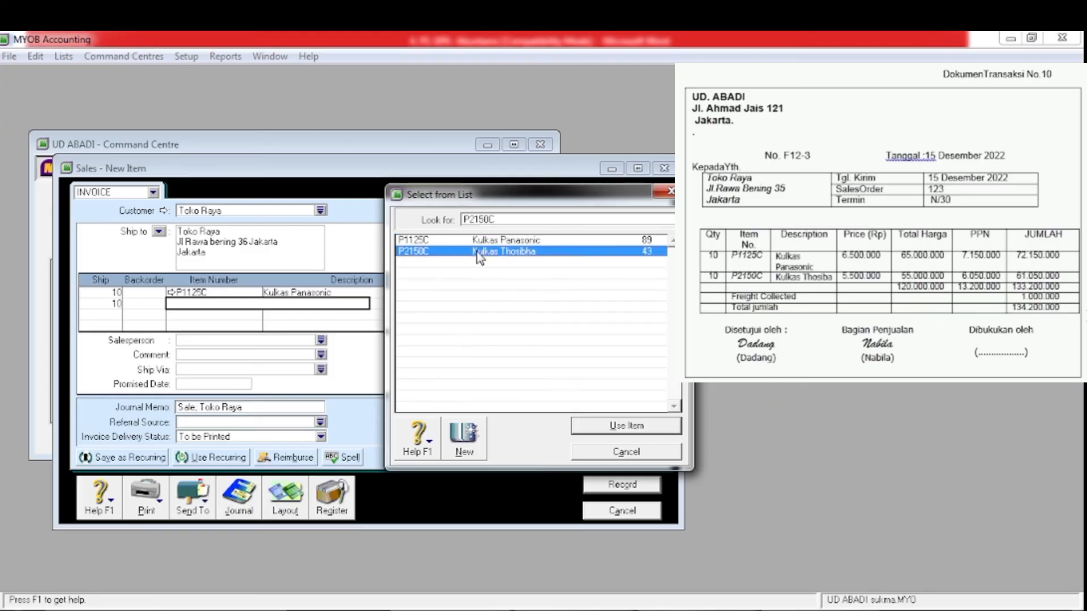
left_click(606, 425)
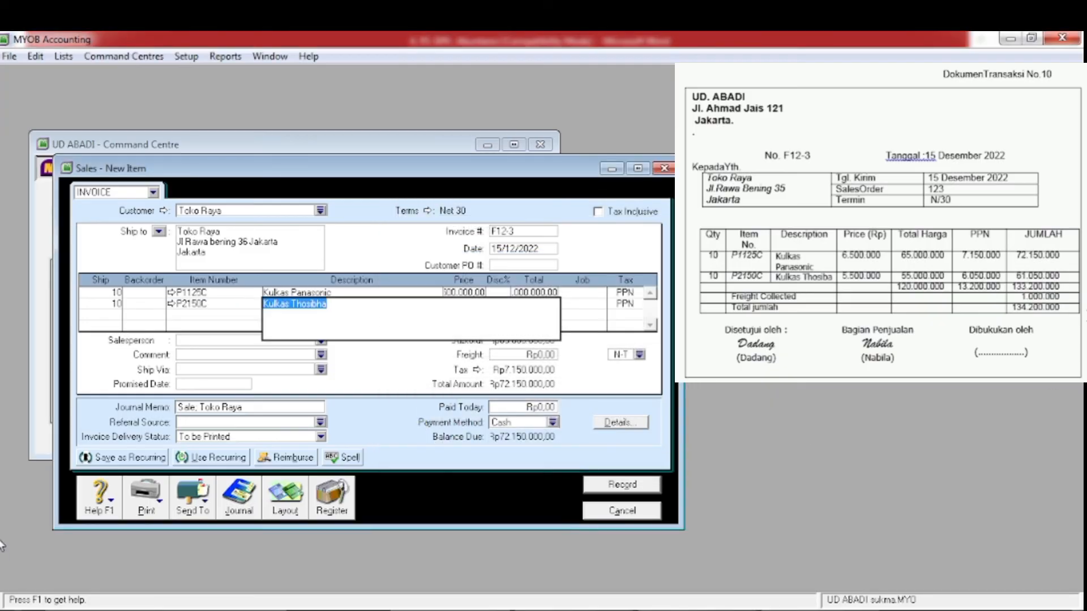
key("Tab")
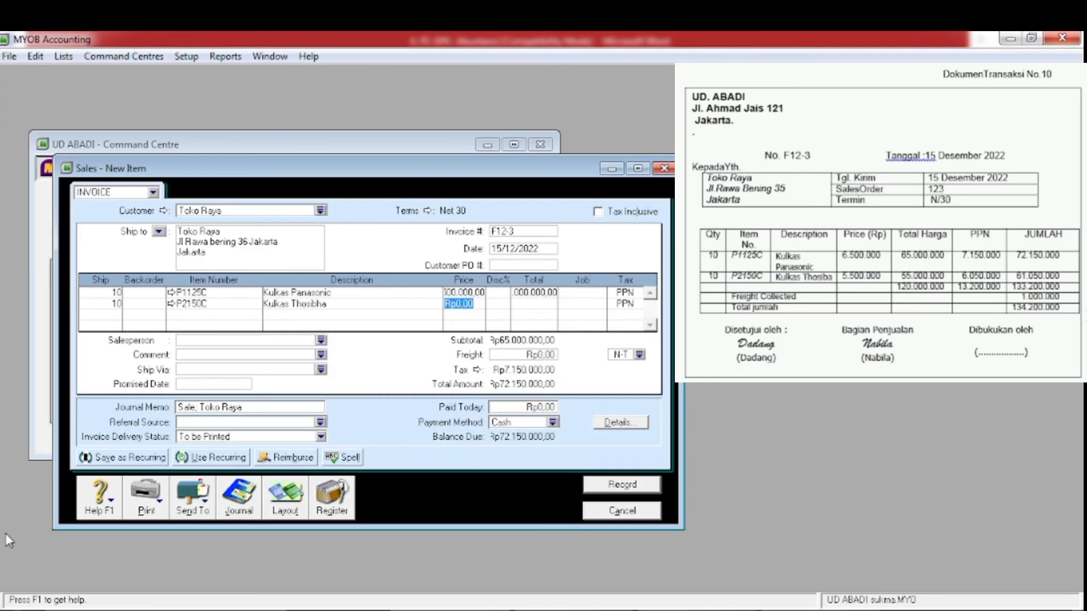
type("5500000")
key("Tab")
key("Tab")
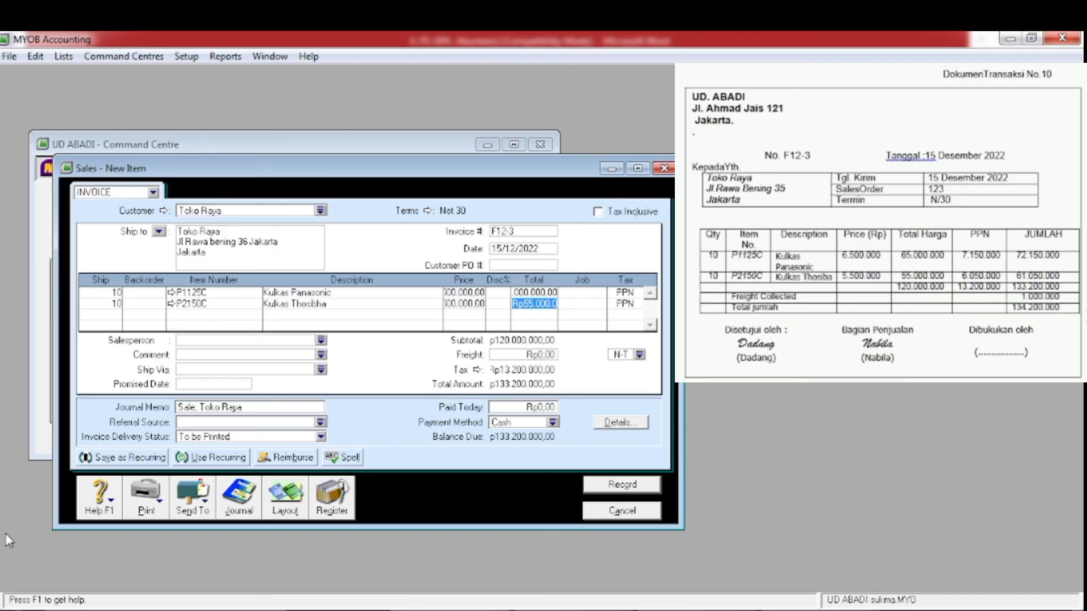
key("Tab")
key("Tab")
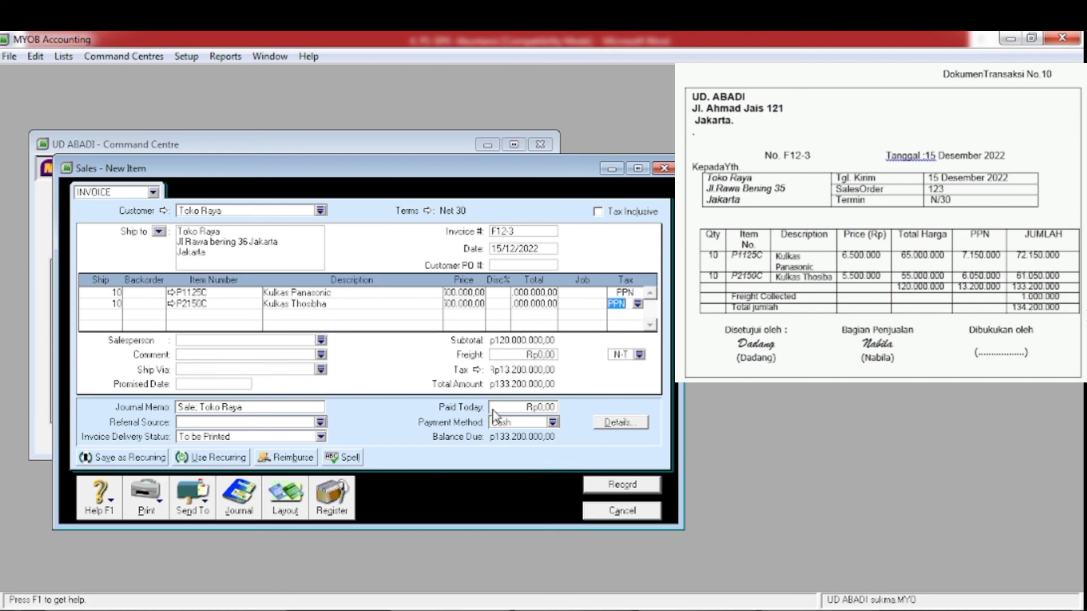
Set the freight charge on the Toko Raya invoice to Rp1,000,000
left_click(546, 356)
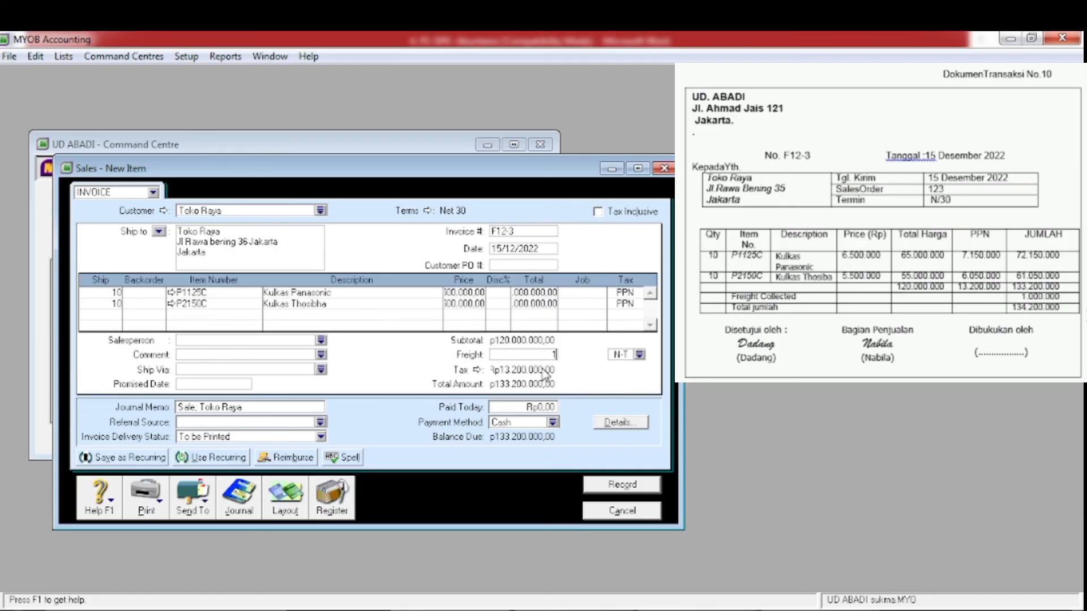
type("1.000.")
type("000000")
key("Tab")
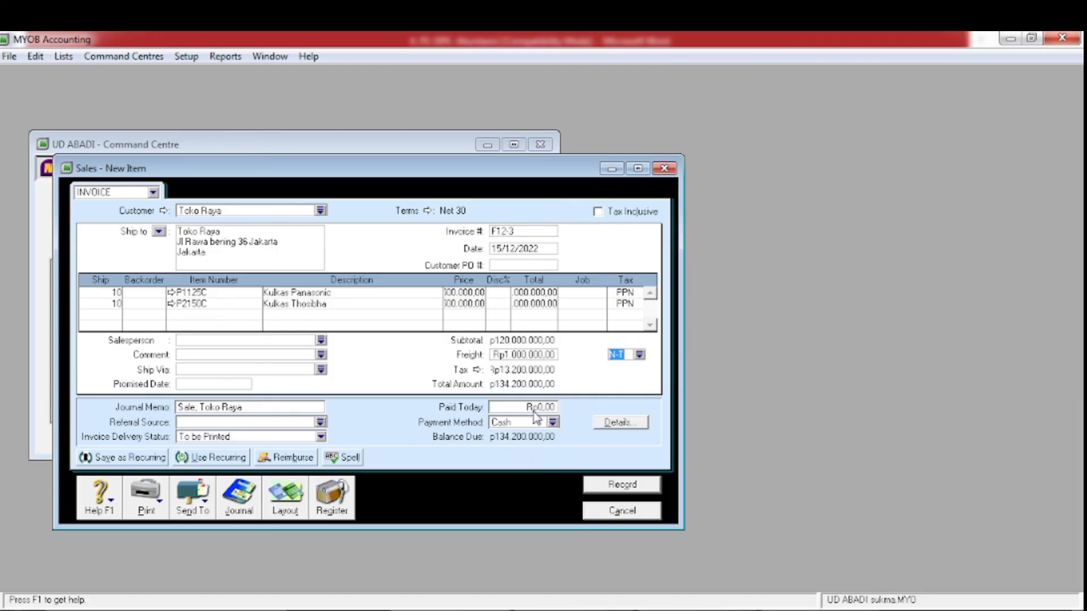
Review the journal recap of invoice F12-3, then record the sale and close the sales entry window
key("ctrl+r")
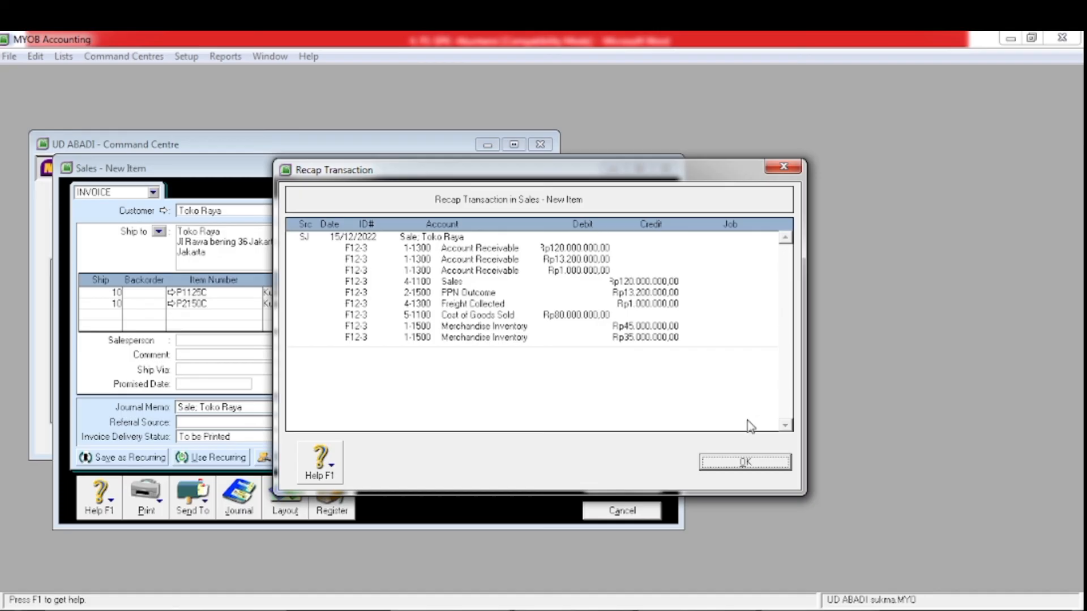
left_click(743, 463)
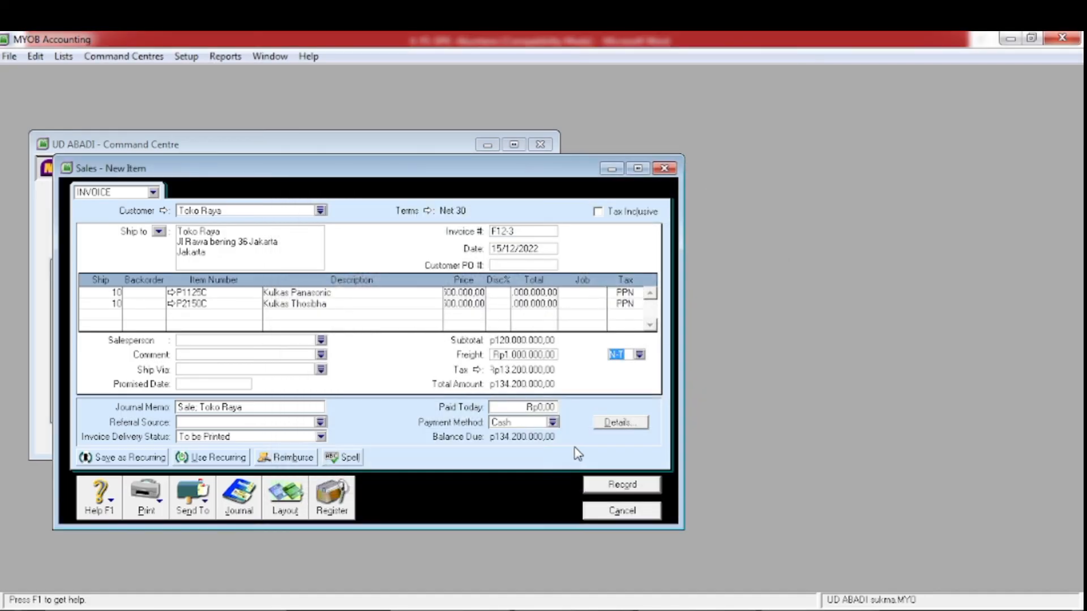
left_click(611, 490)
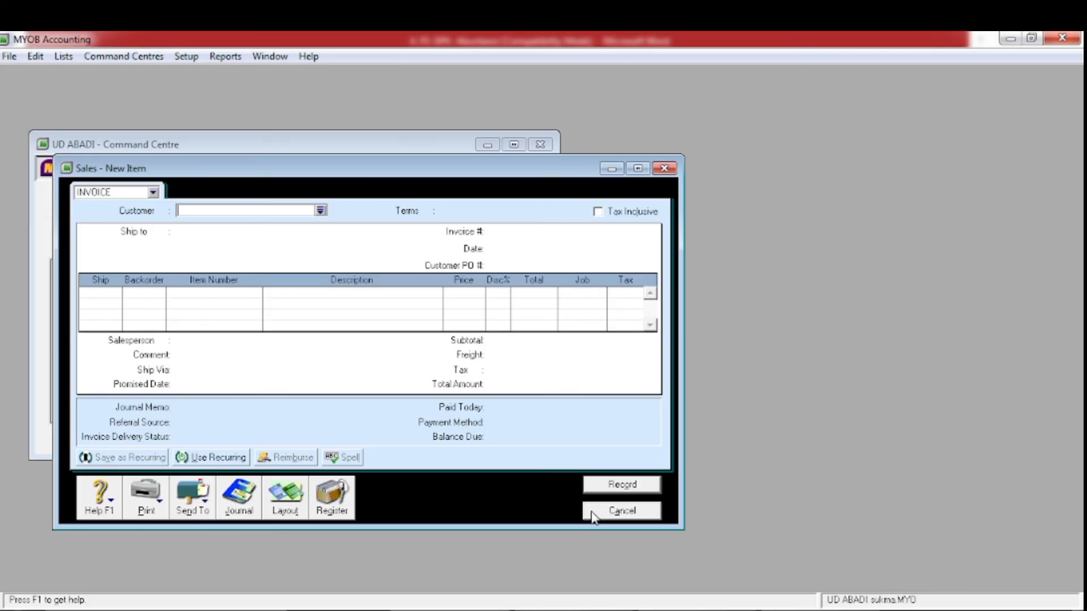
left_click(621, 510)
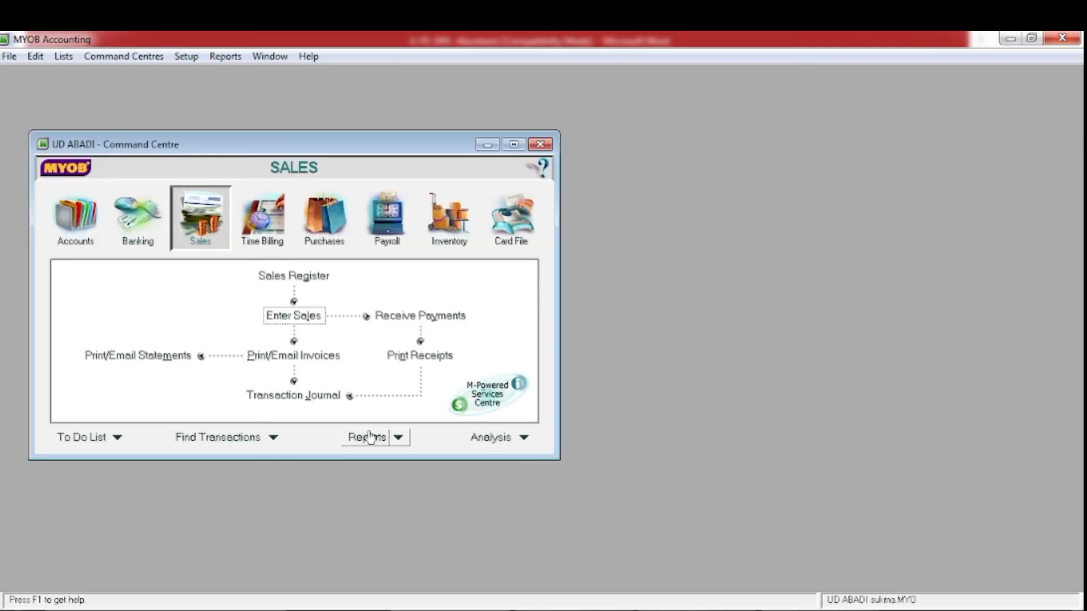